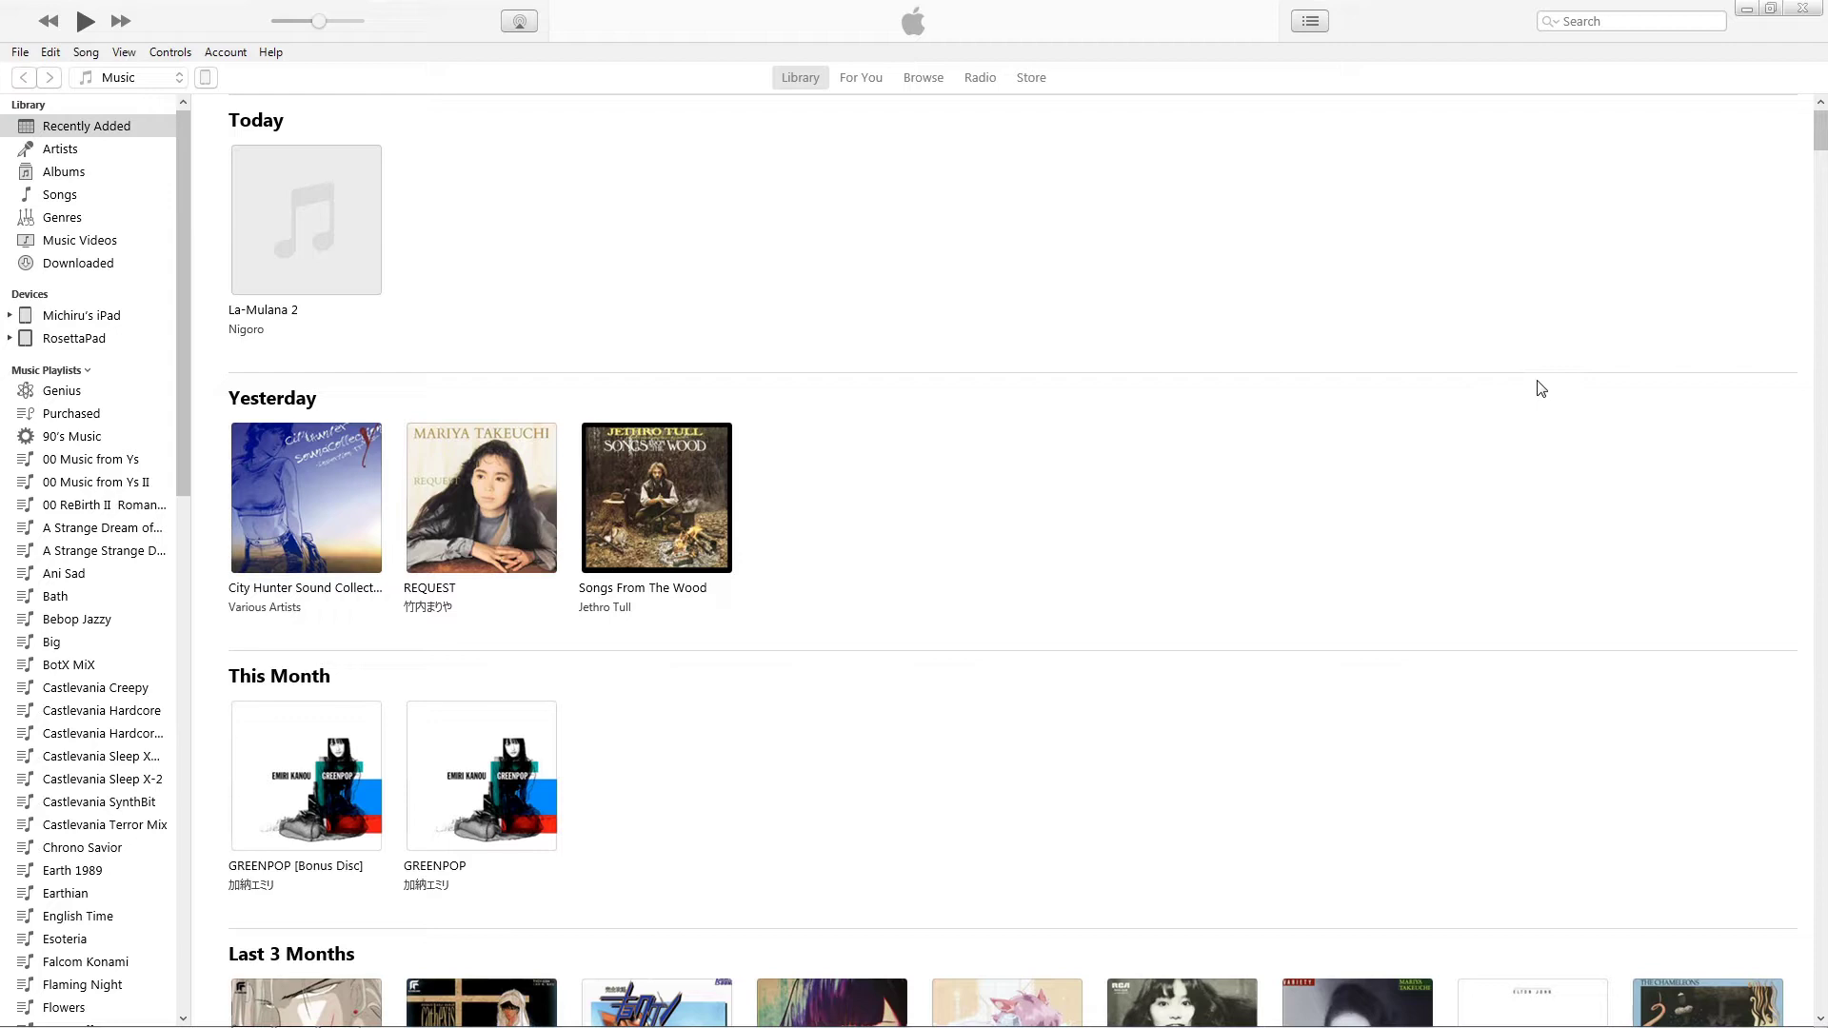
Step: Decline importing the 24-track La-Mulana 1 CD and open its CD Info details
left_click(1485, 295)
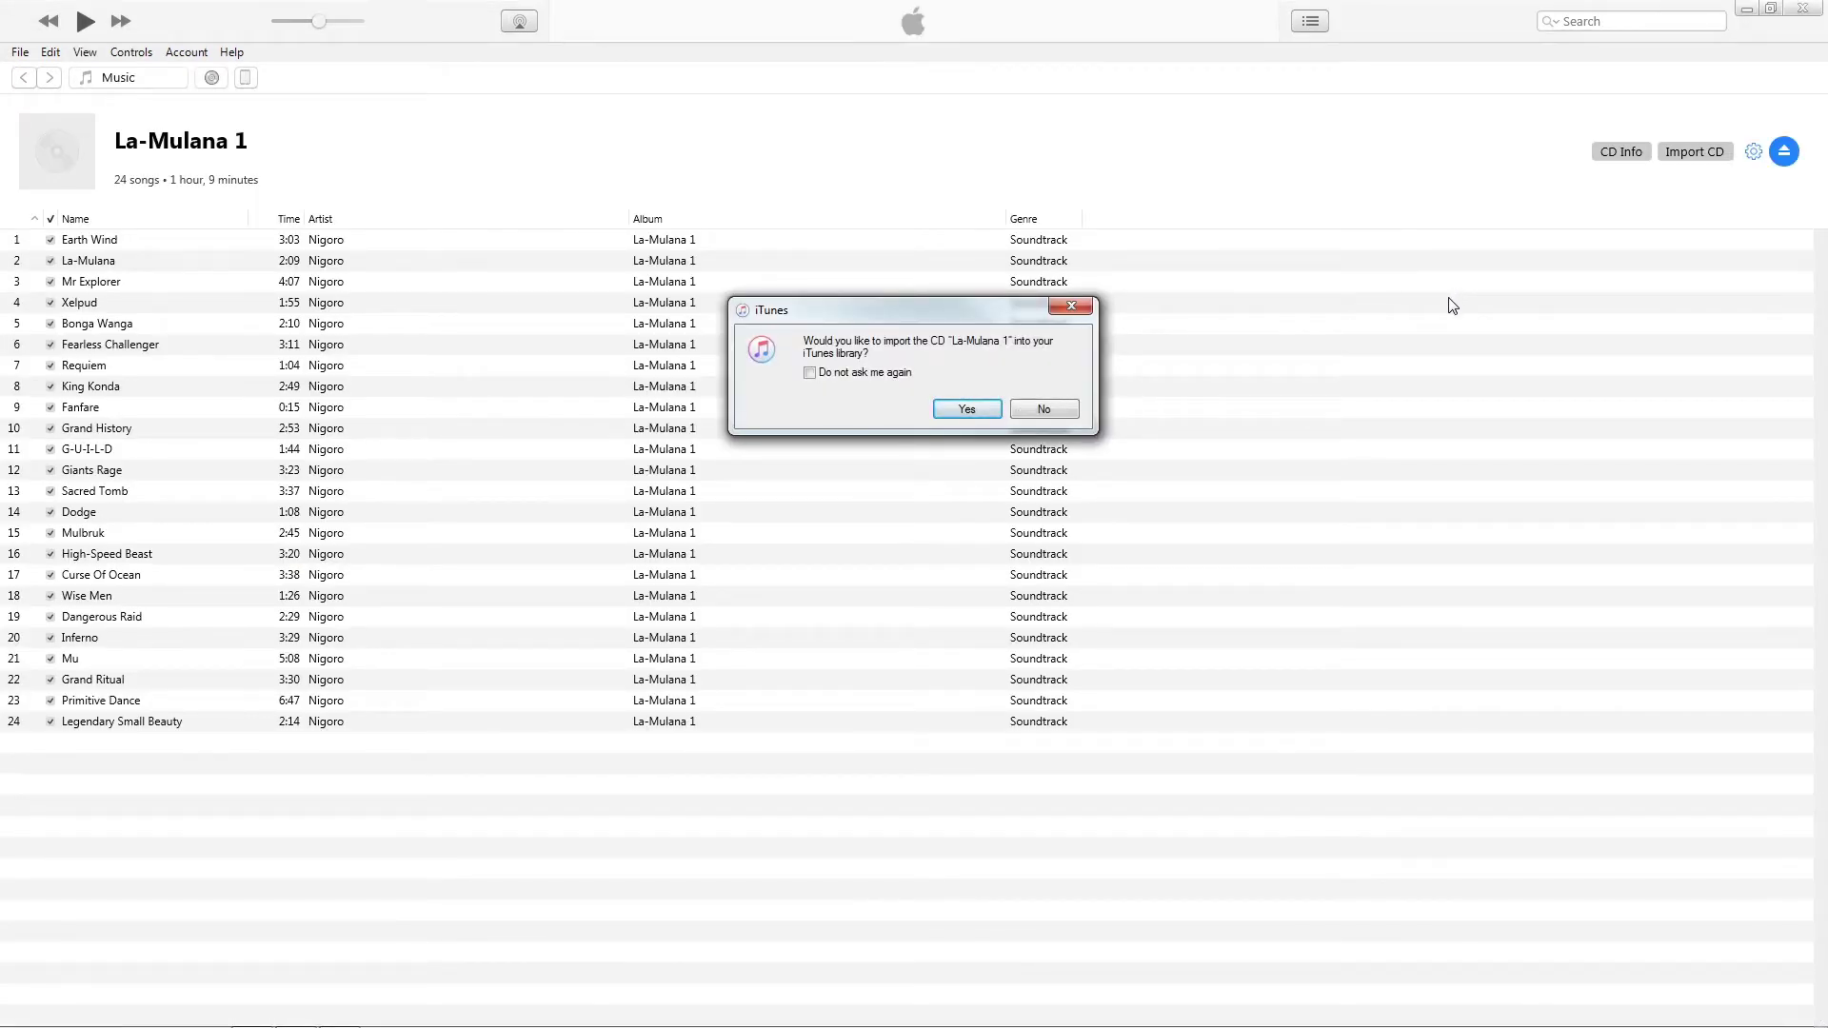
left_click(1050, 407)
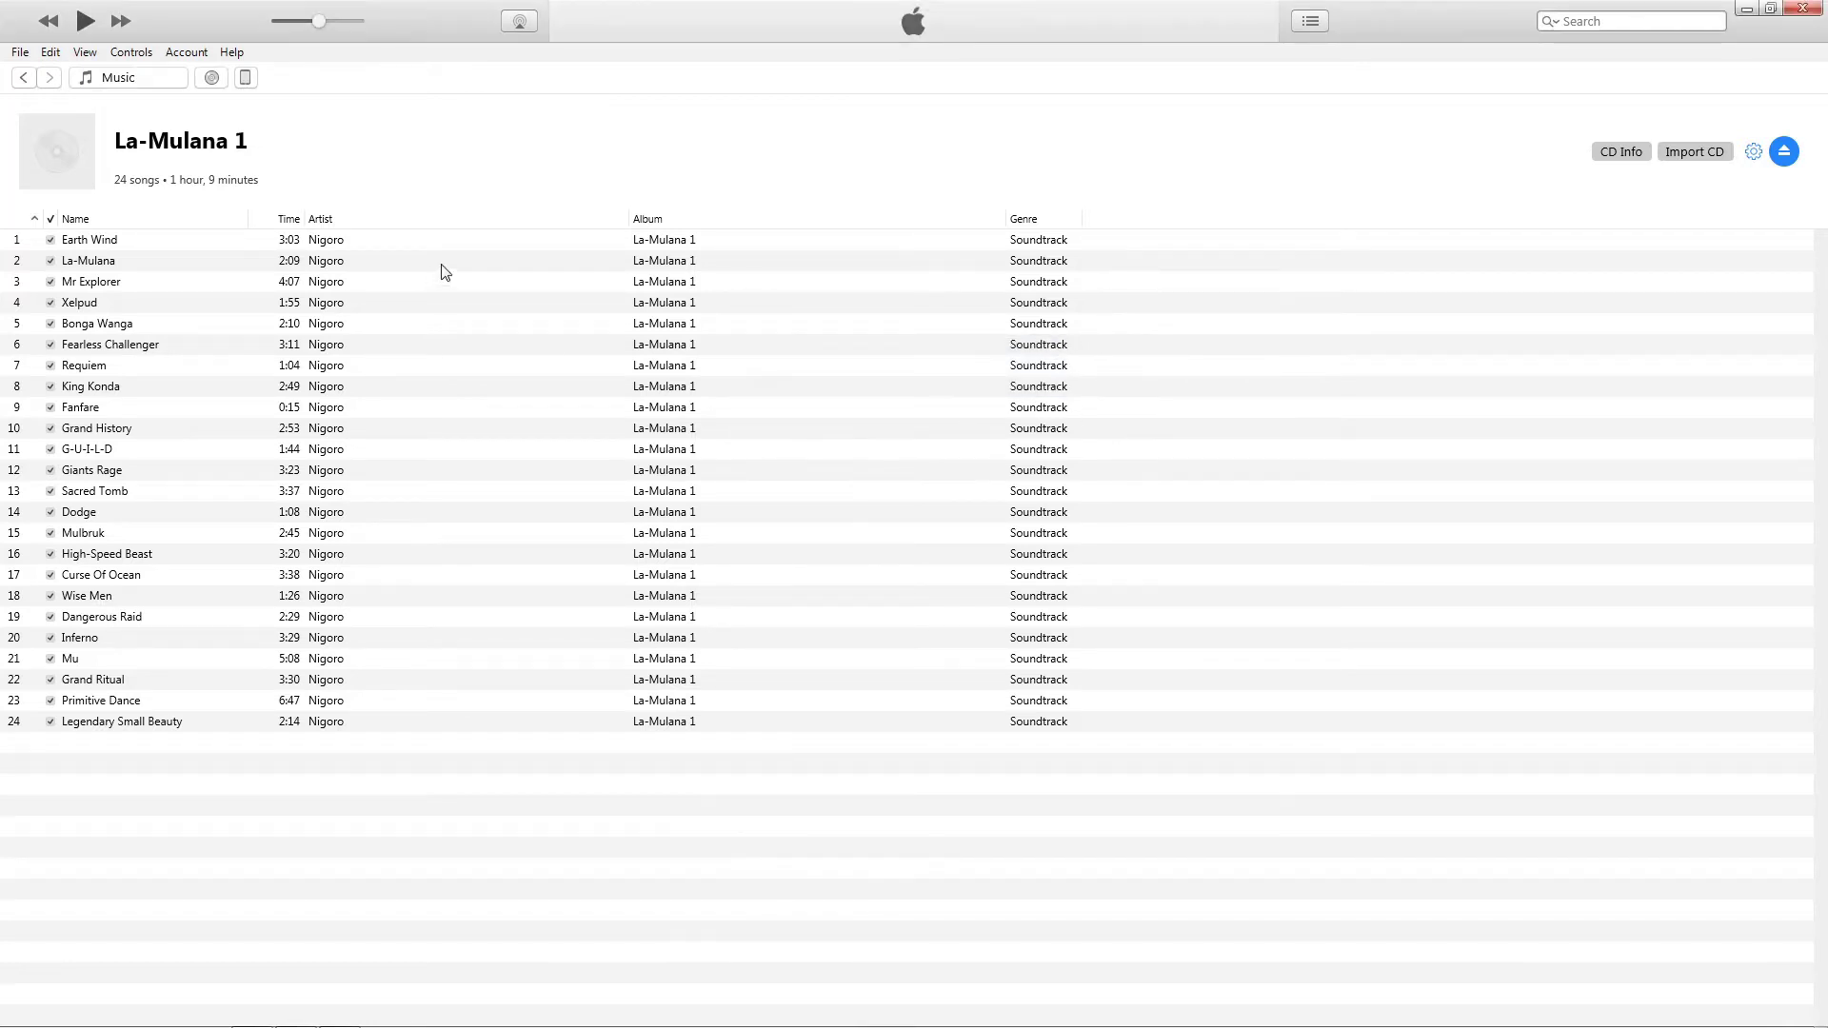
left_click(1634, 158)
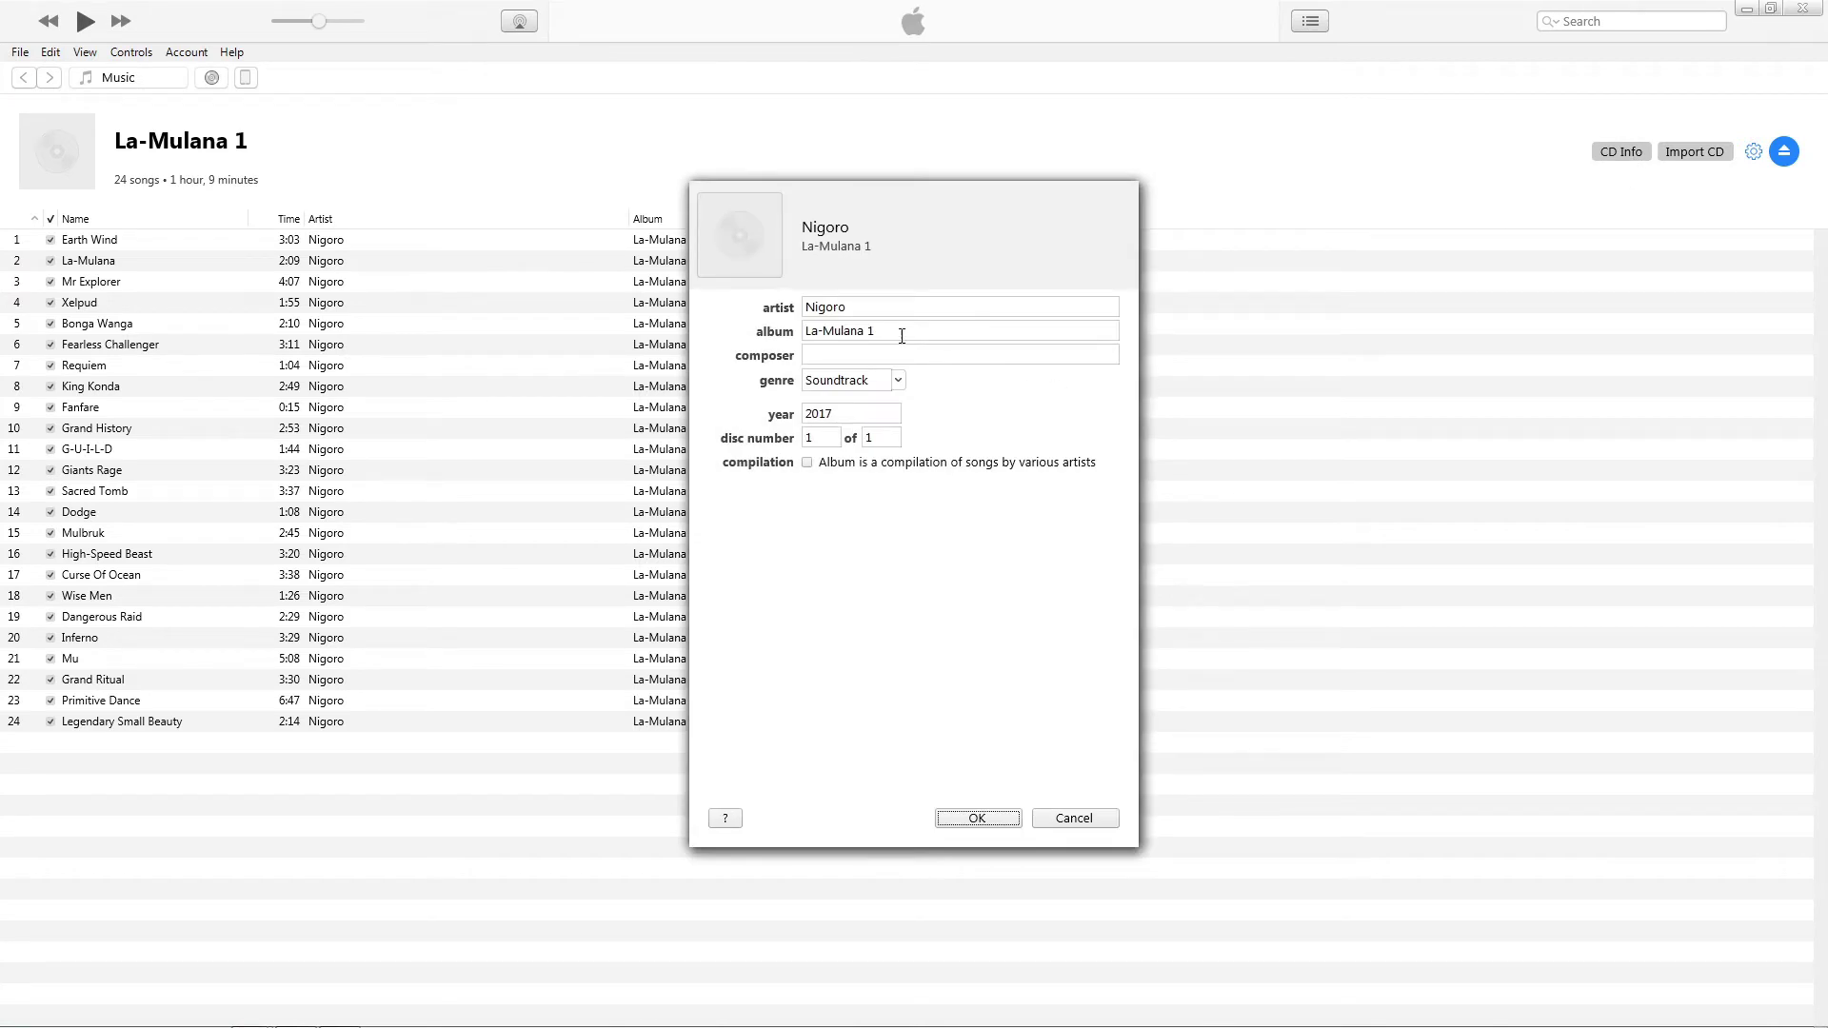
Step: Rename the album from 'La-Mulana 1' to 'La-Mulana Original Sound Track', set disc 1 of 2, and confirm
left_click_drag(929, 201, 1013, 201)
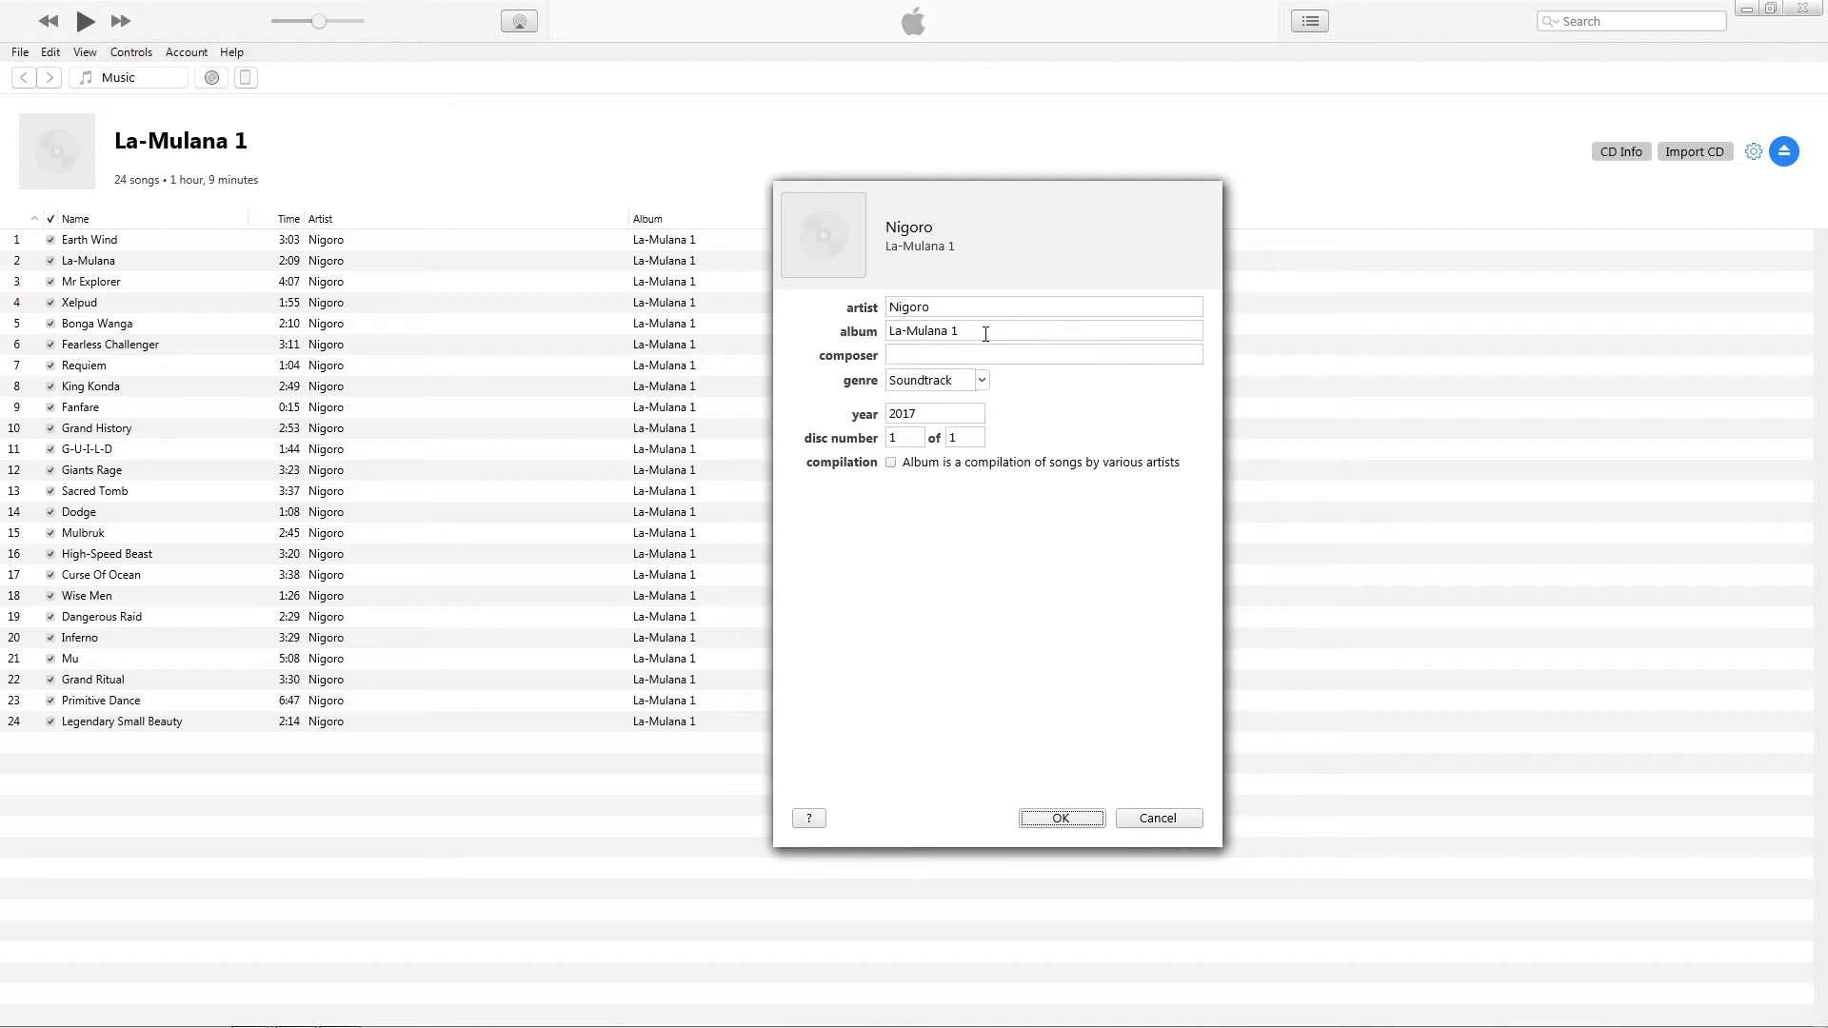
left_click(987, 335)
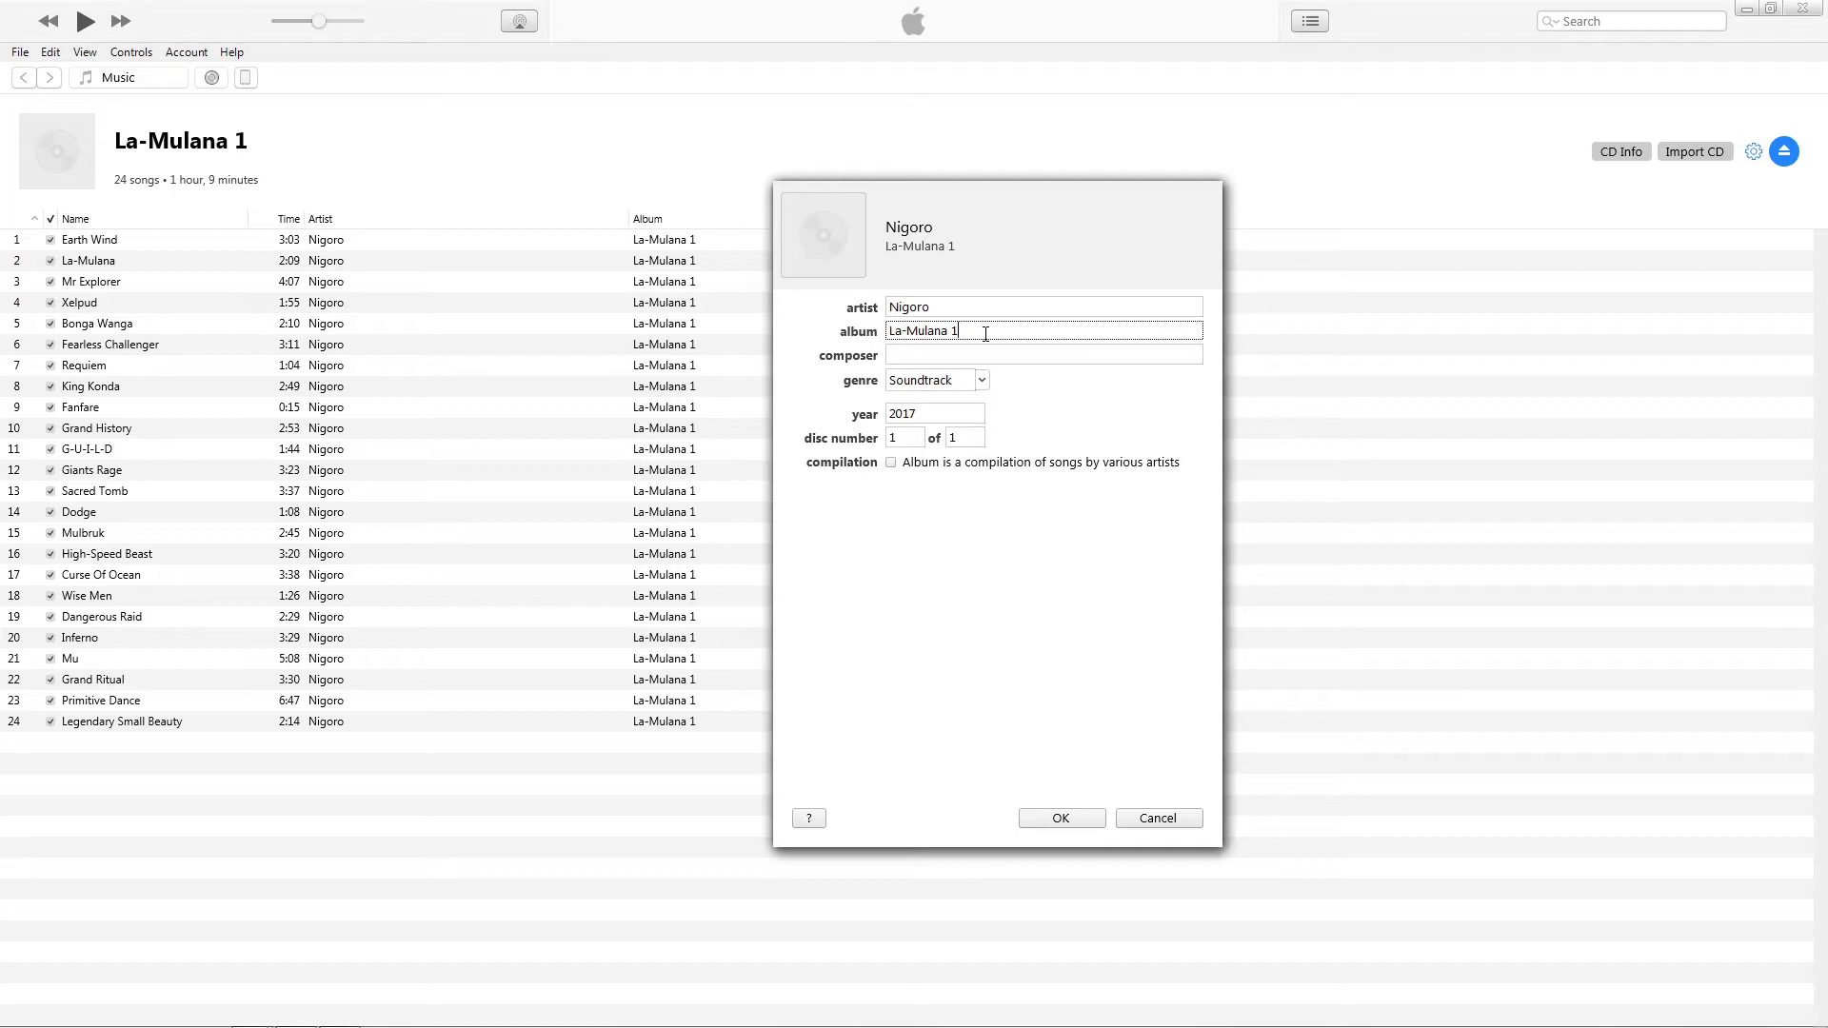
key("BackSpace")
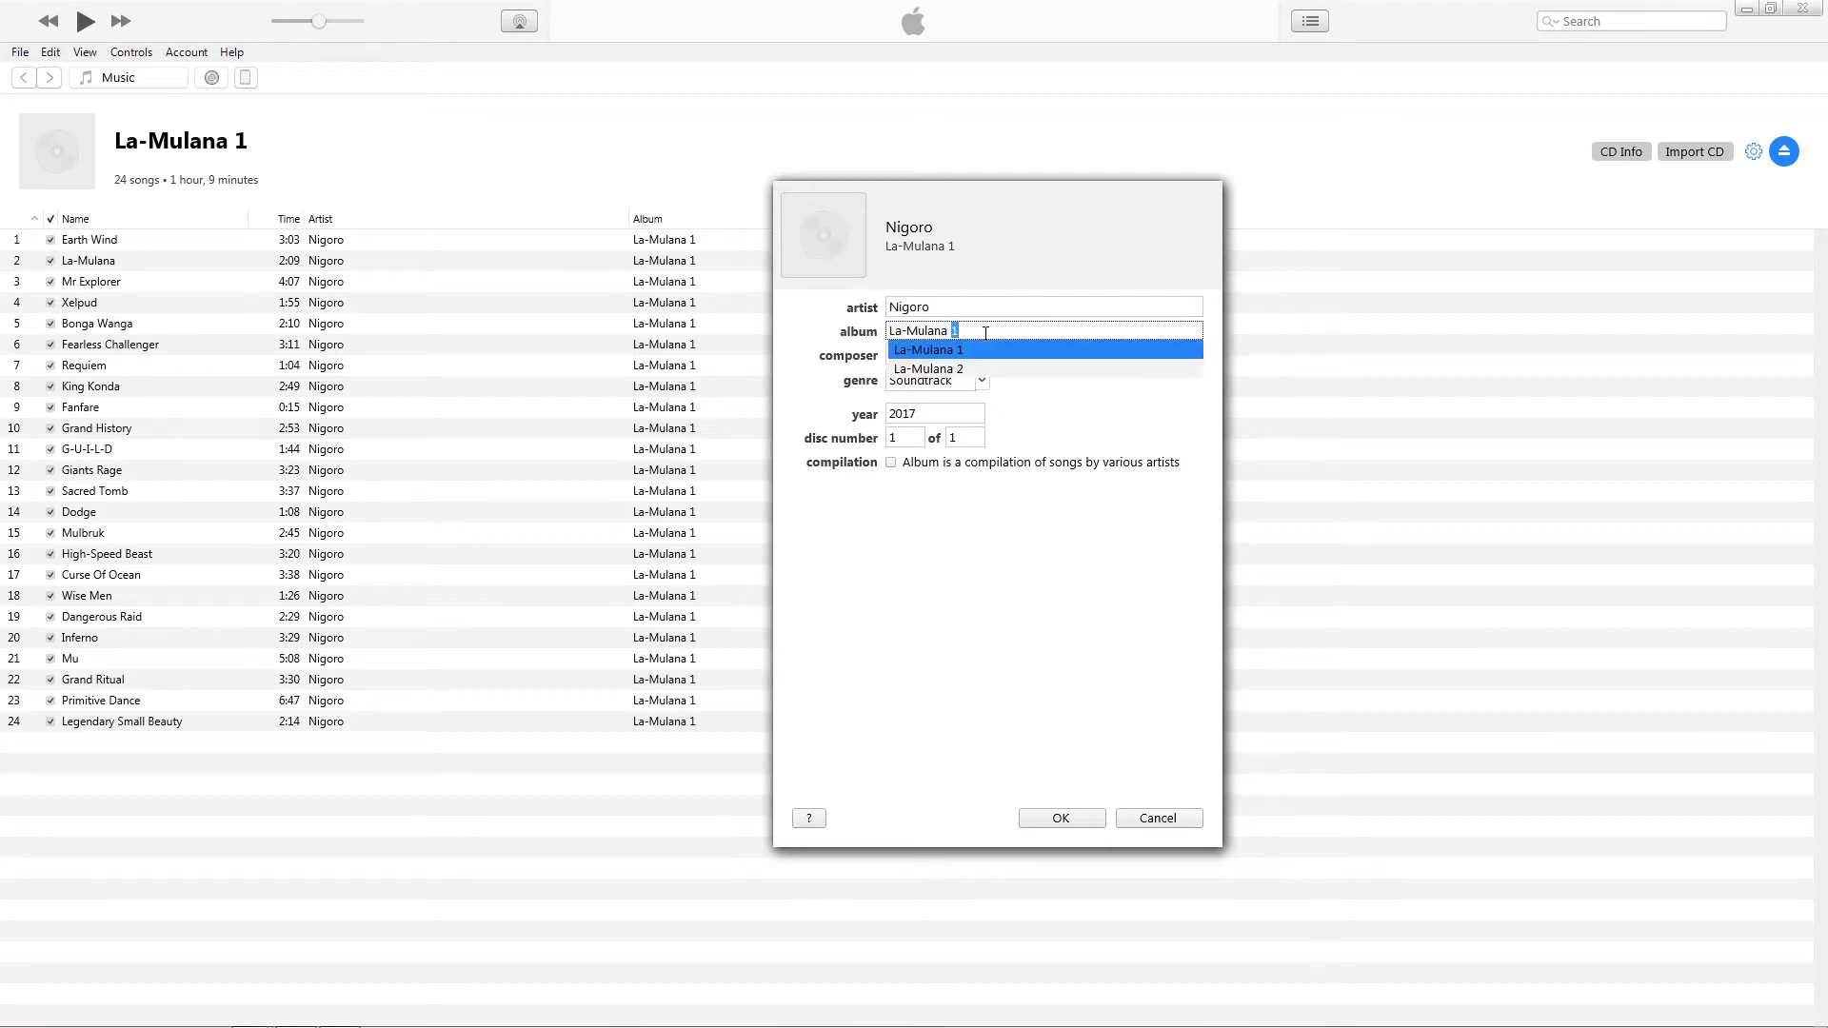
type("OST")
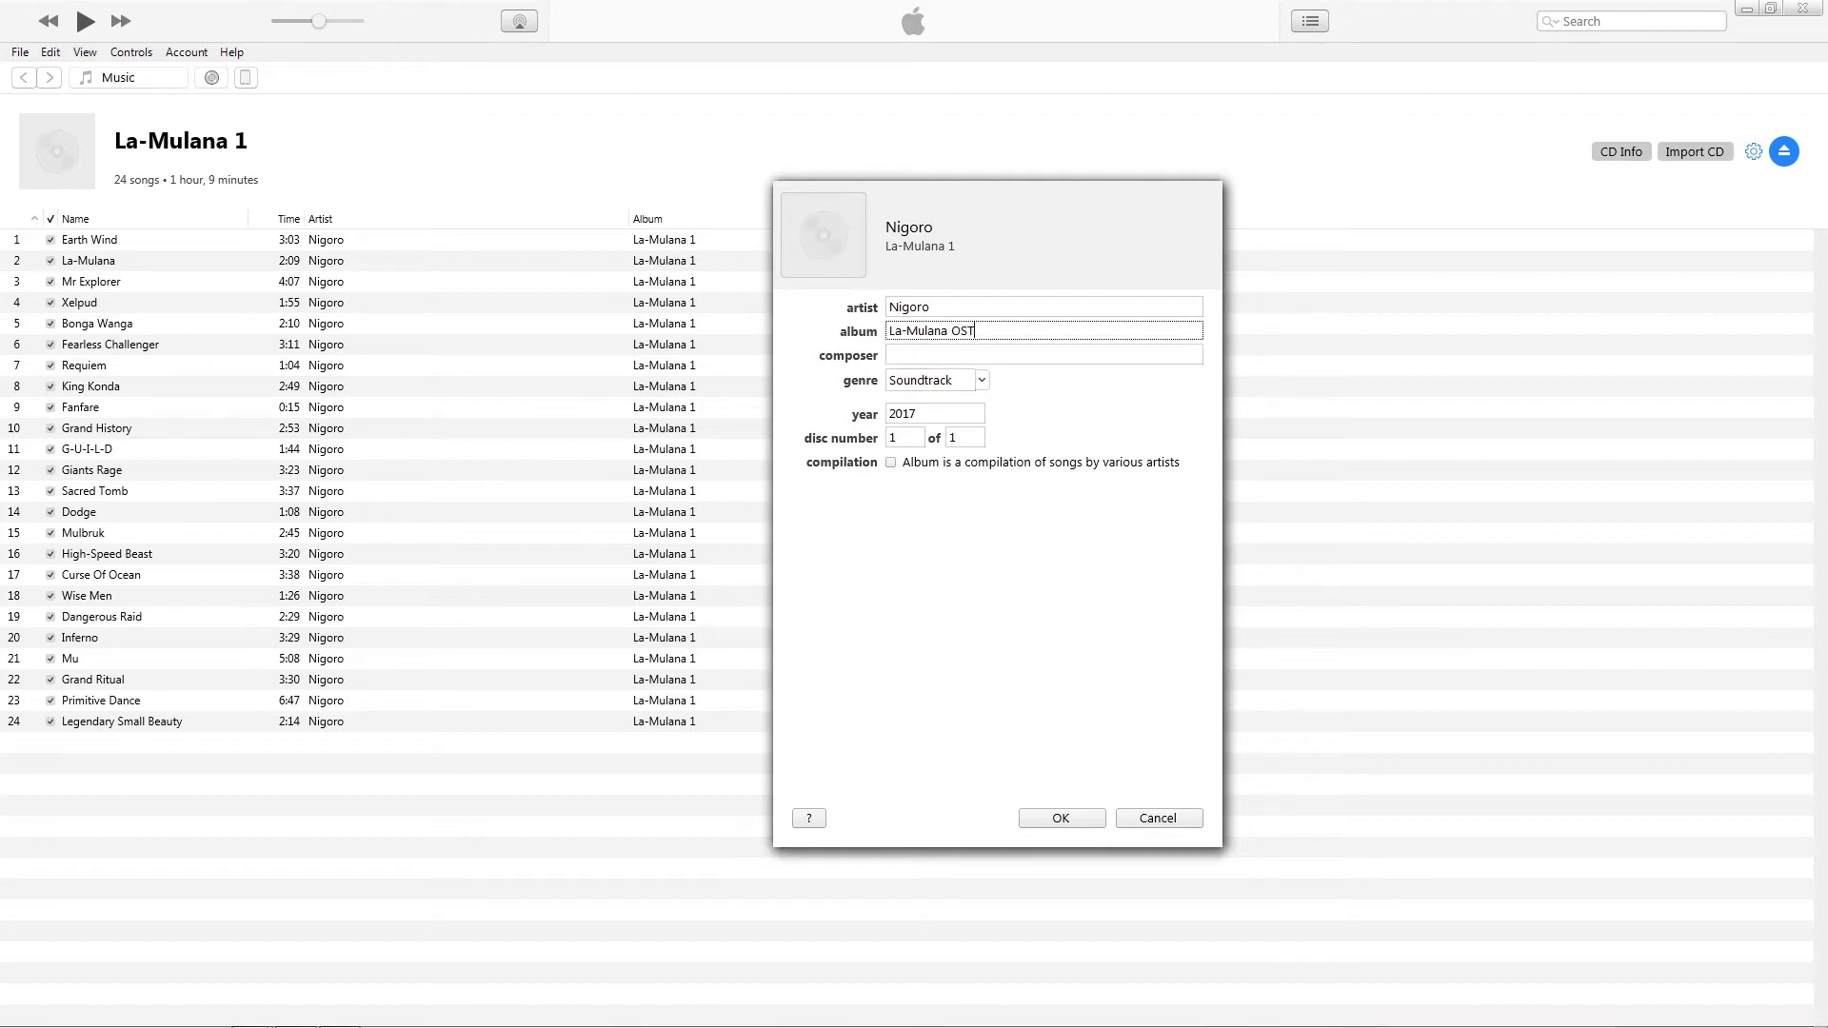
type("Original Sound Traclk")
key("BackSpace")
key("BackSpace")
left_click(973, 440)
type("2")
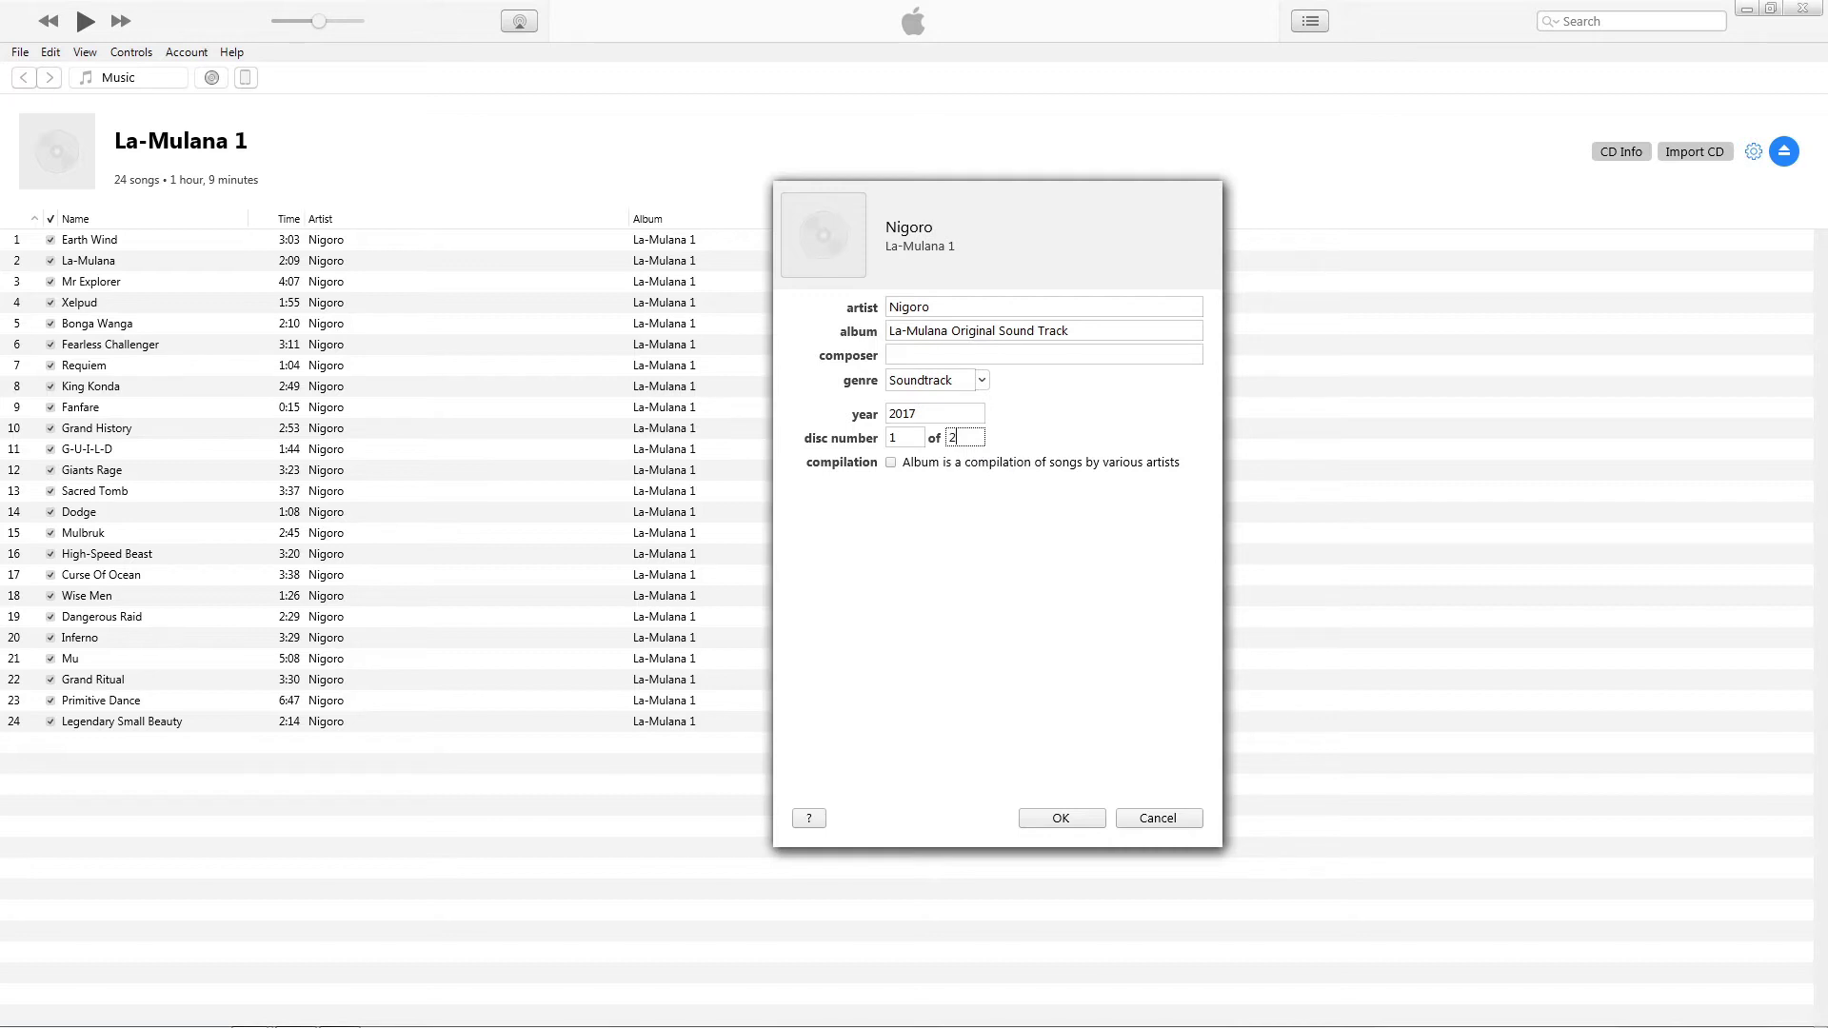
left_click(1095, 822)
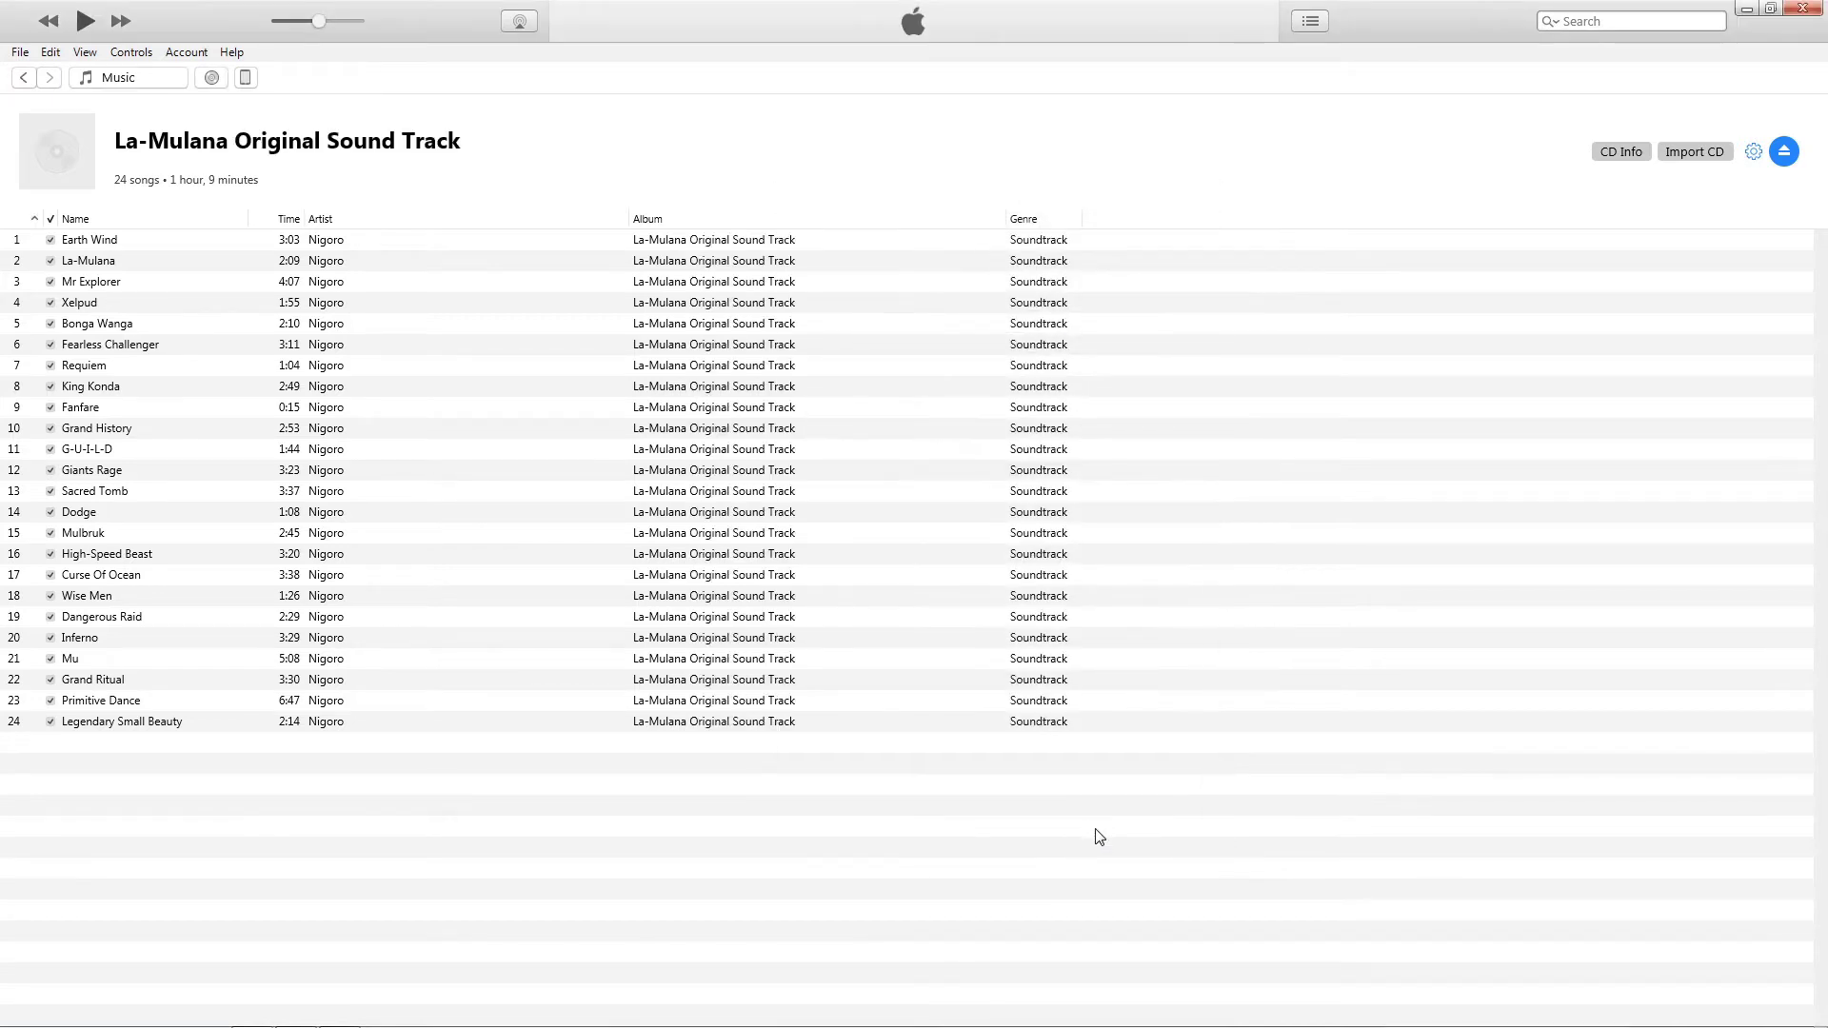
Step: Rip the first CD with the MP3 encoder and expand the new album in the library
left_click(1696, 154)
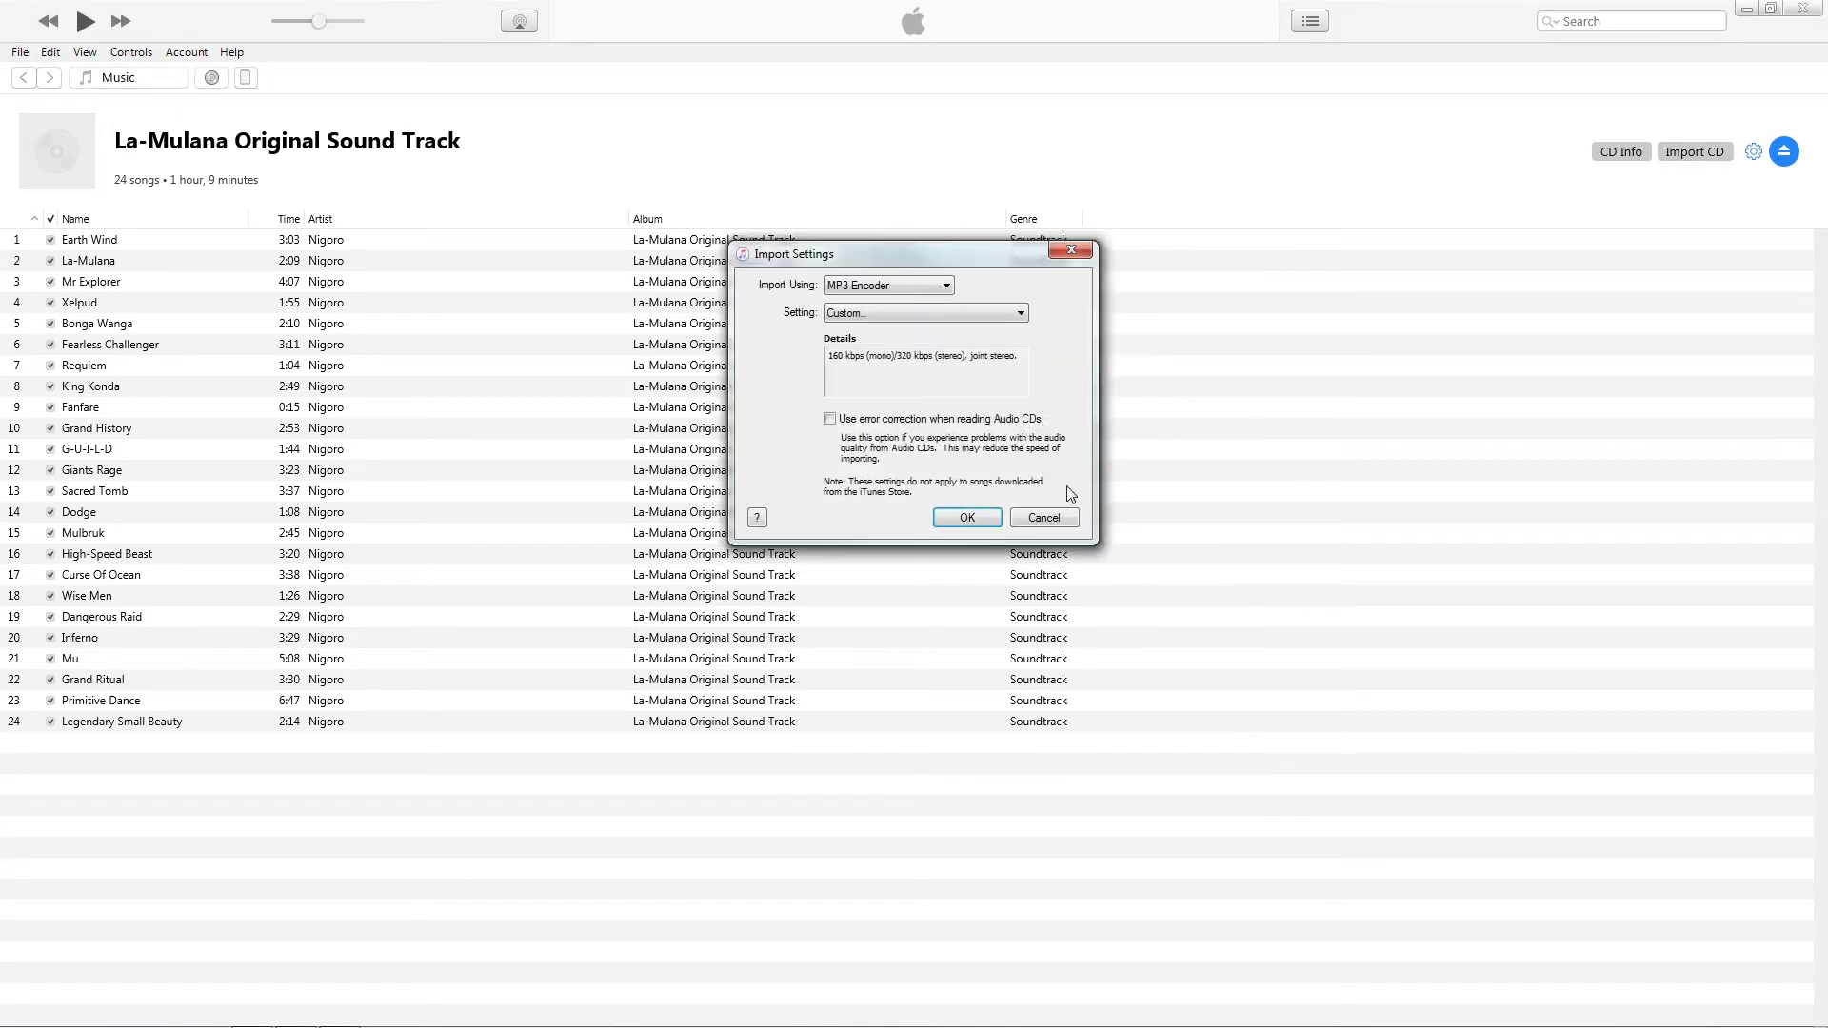
left_click(960, 527)
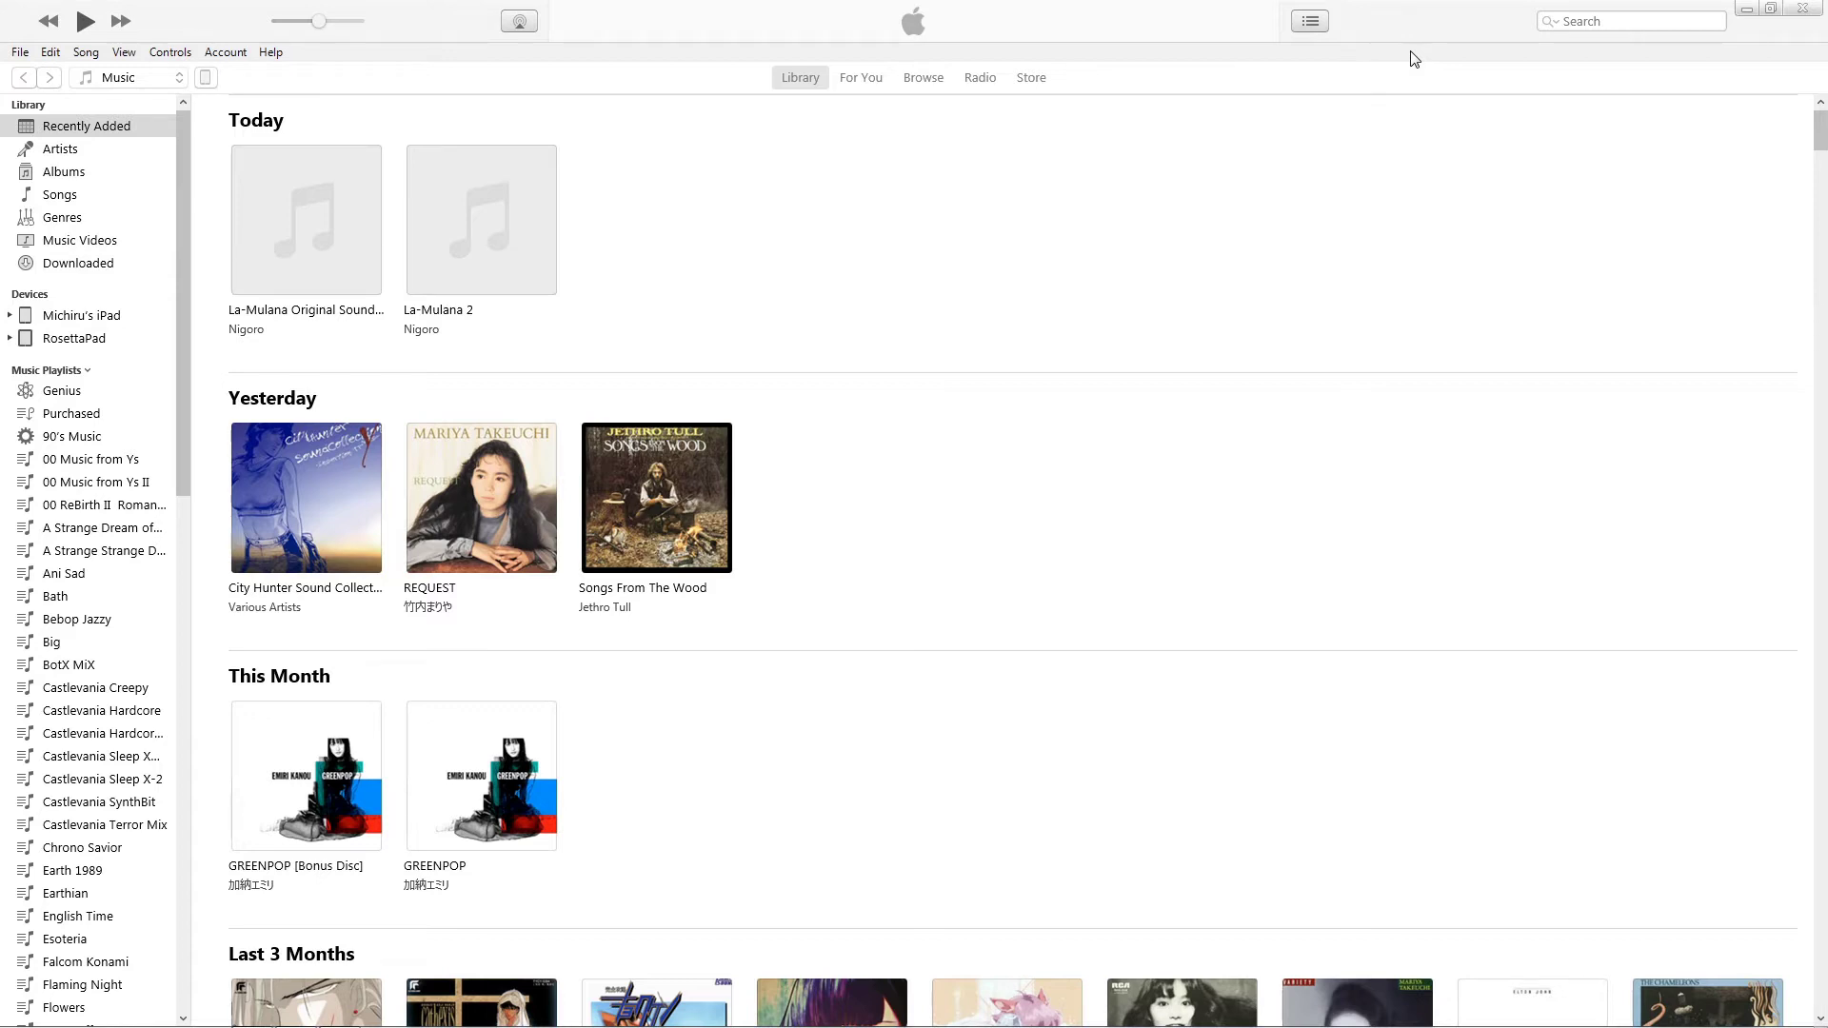
left_click(361, 227)
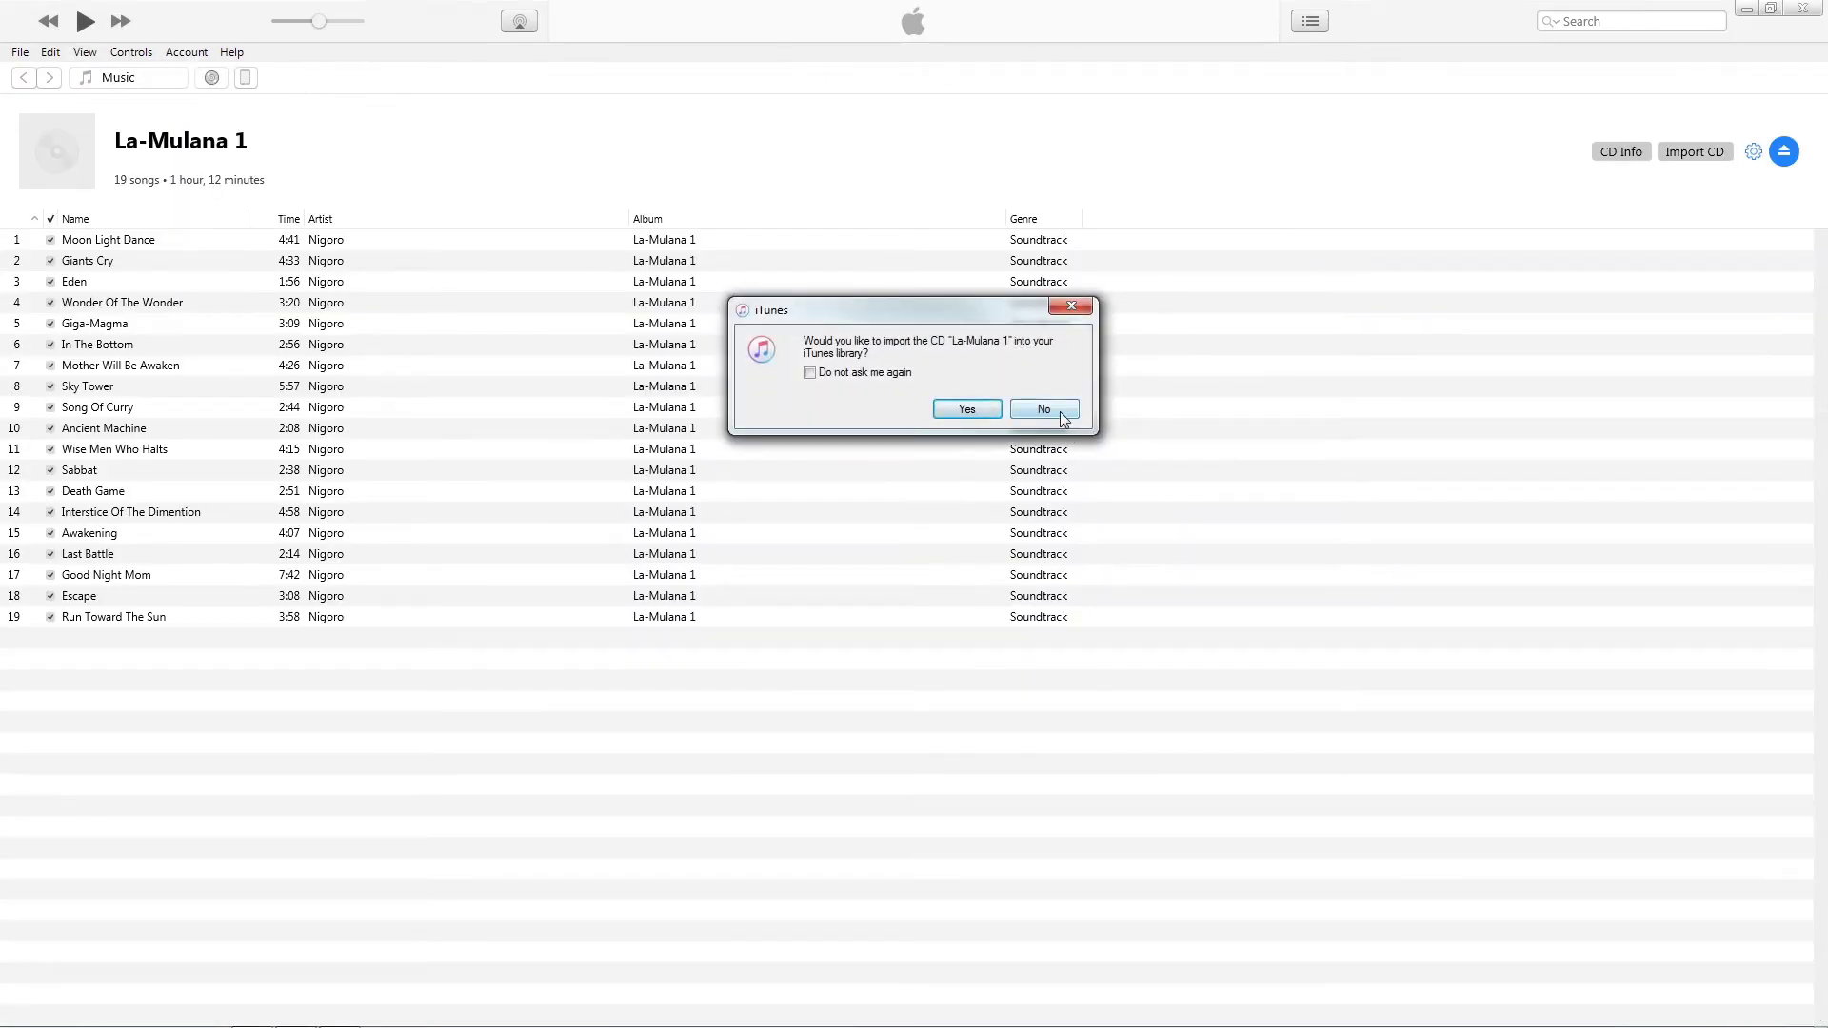
Step: Decline importing the second CD and set its album to 'La-Mulana Original Sound Track', disc 2 of 4
left_click(1045, 410)
left_click(1617, 152)
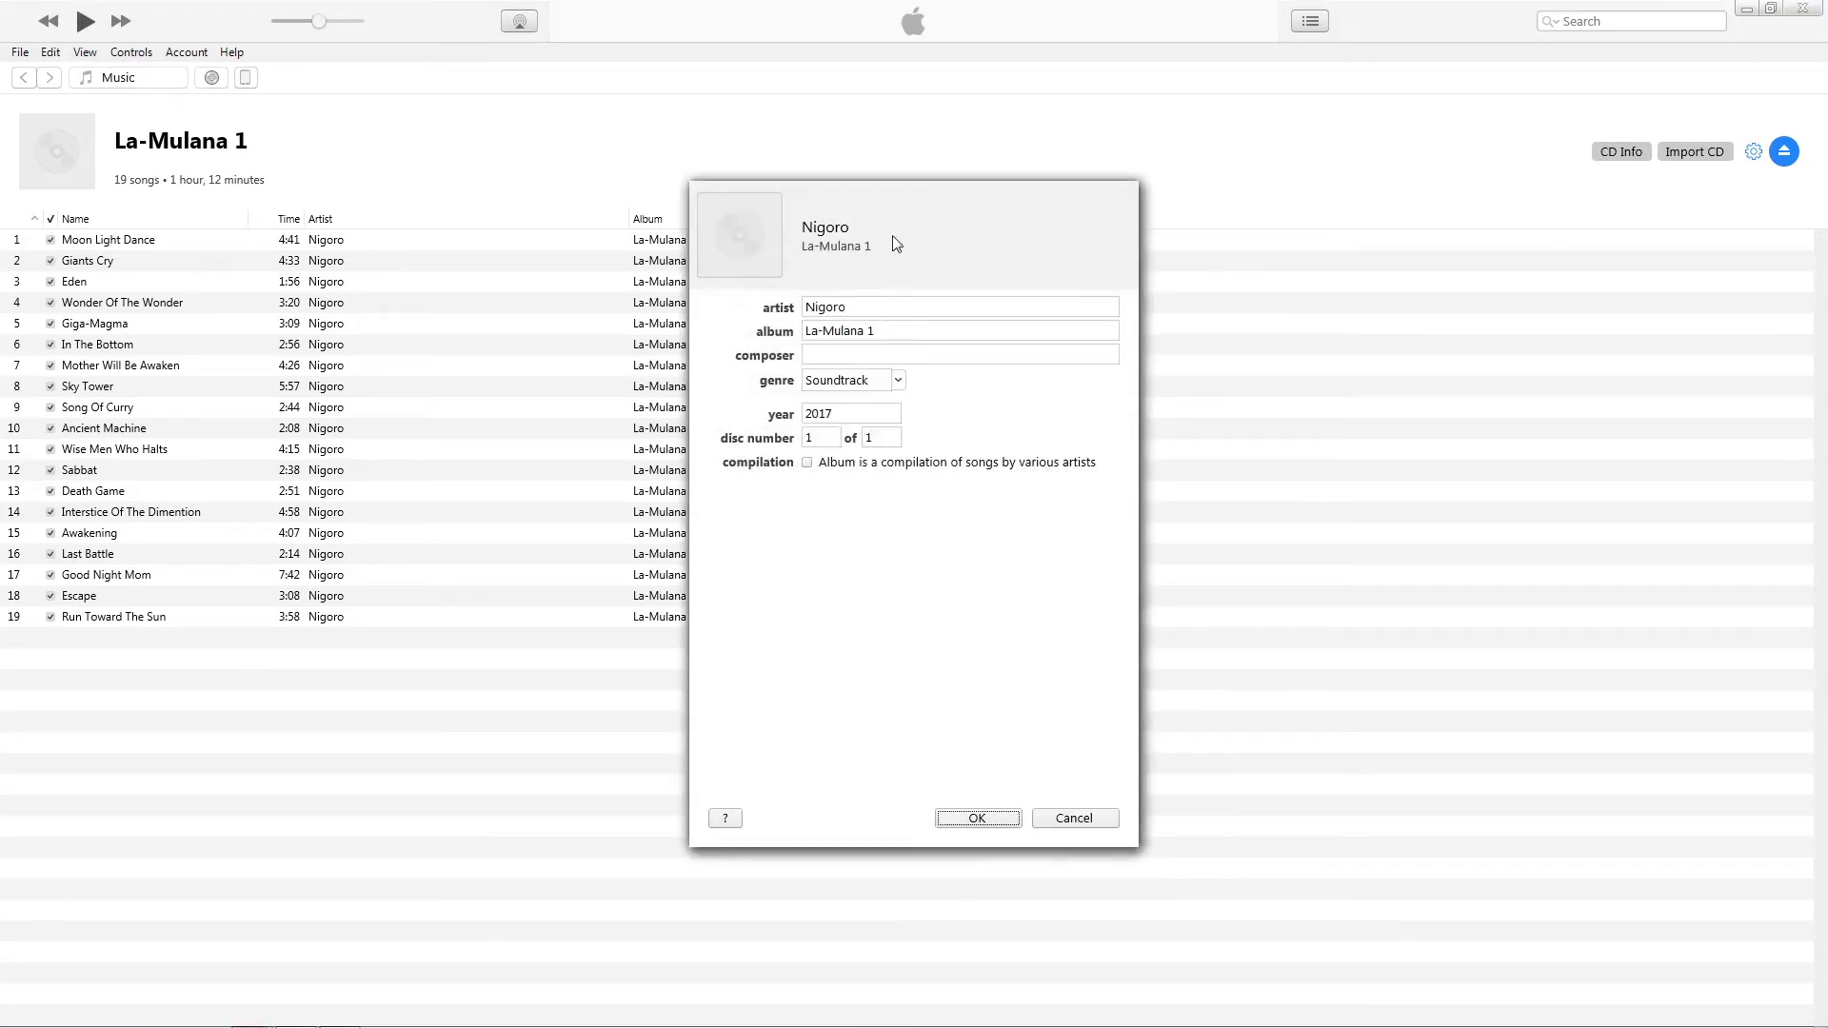
left_click(899, 330)
key("BackSpace")
key("BackSpace")
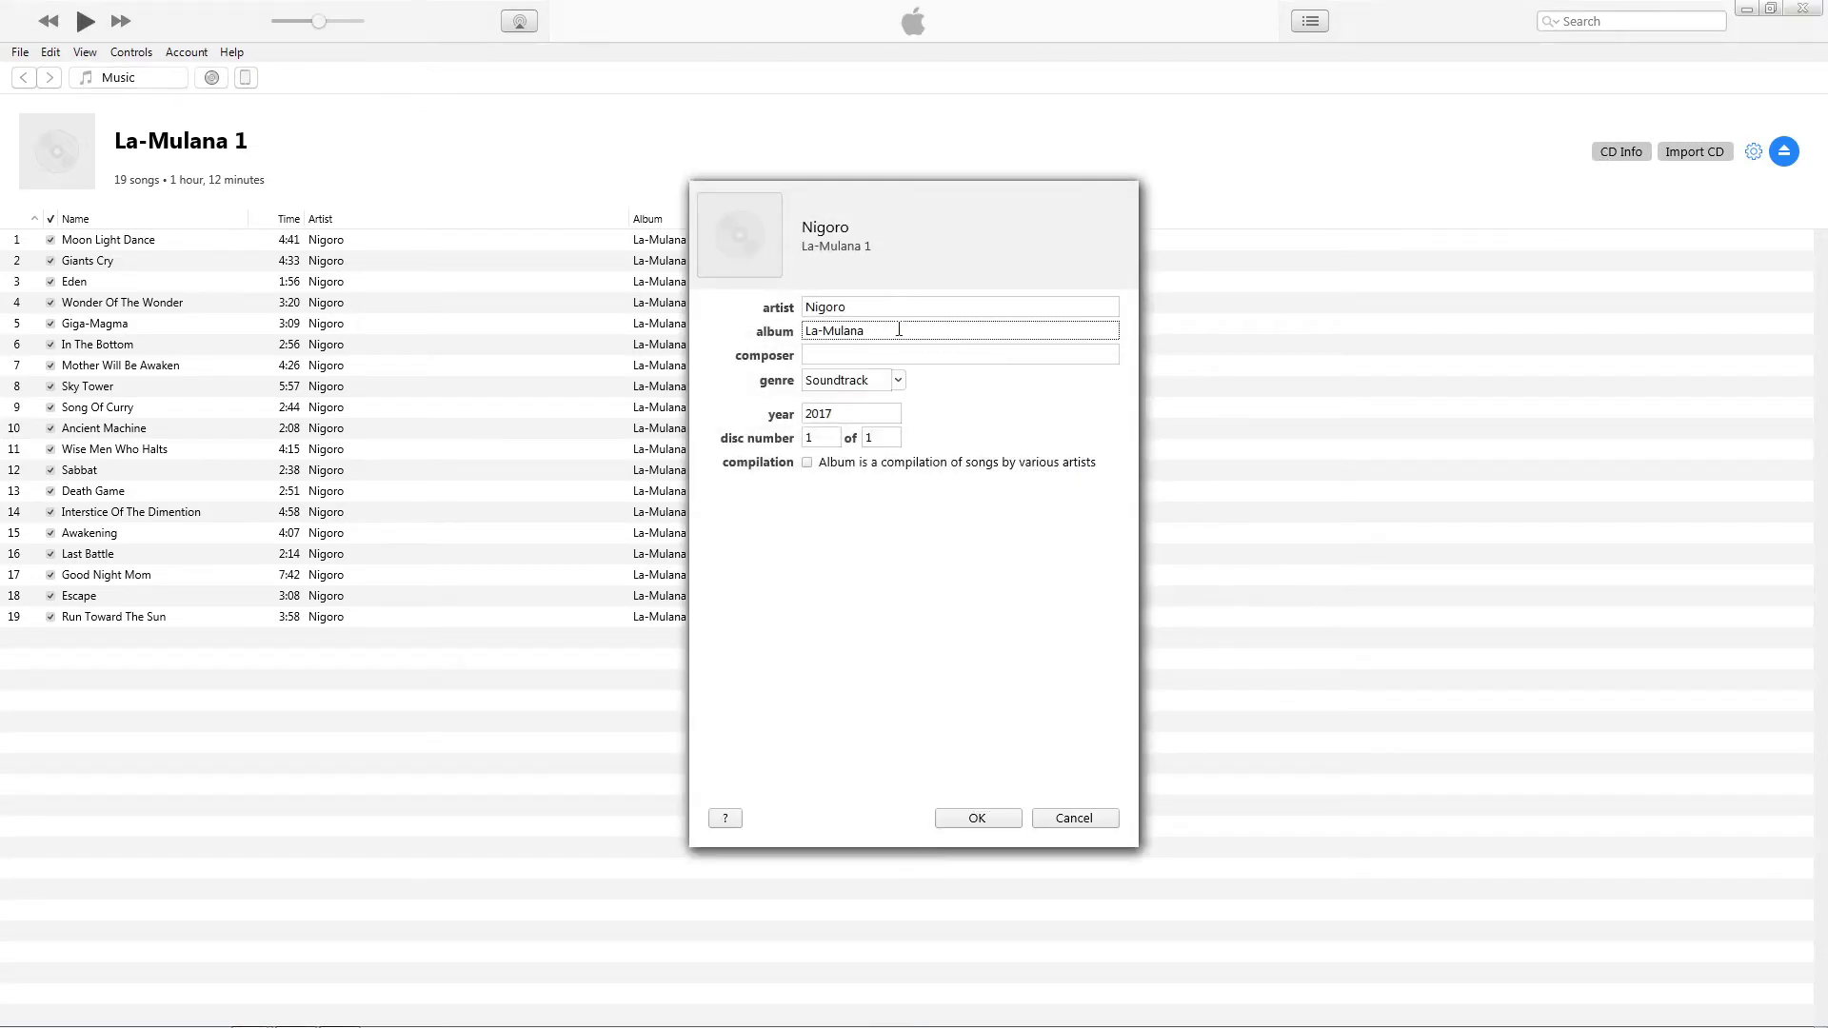
type("Original Sound Track")
left_click(1003, 331)
left_click(809, 440)
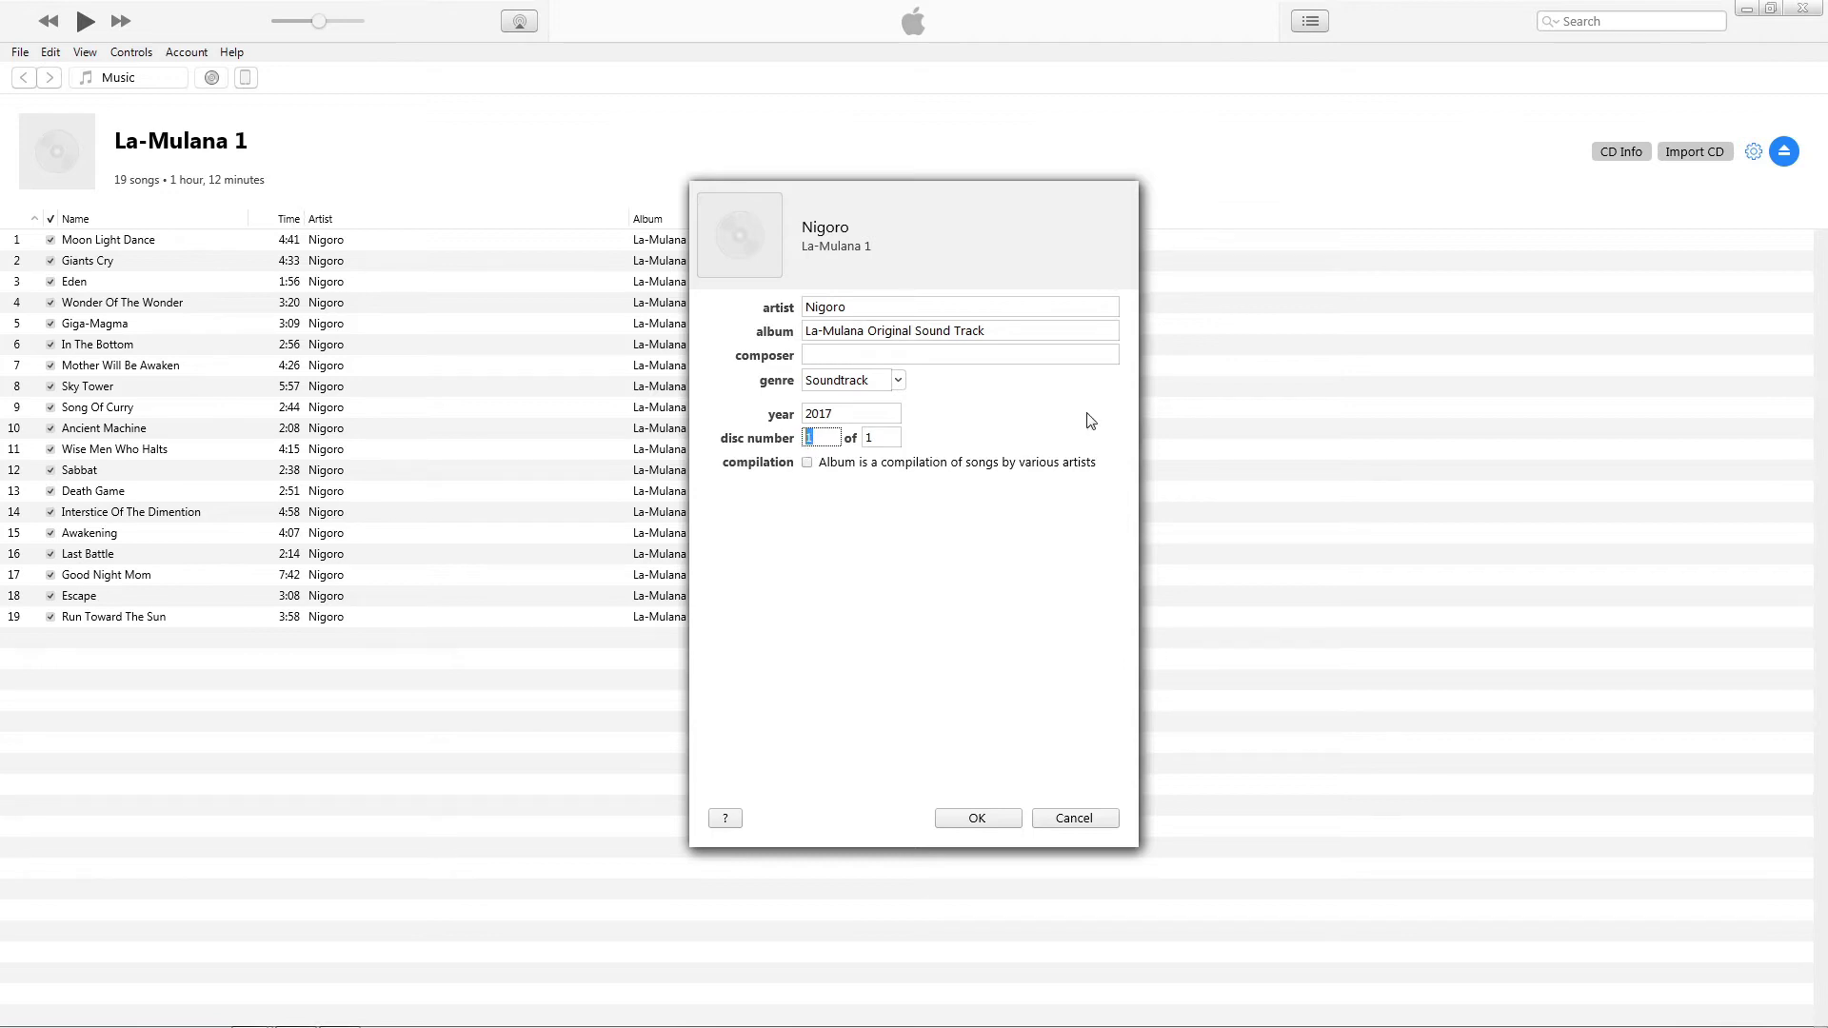
type("2")
left_click(871, 438)
type("4")
Step: Apply the second CD's album details and rip it to MP3
left_click(978, 819)
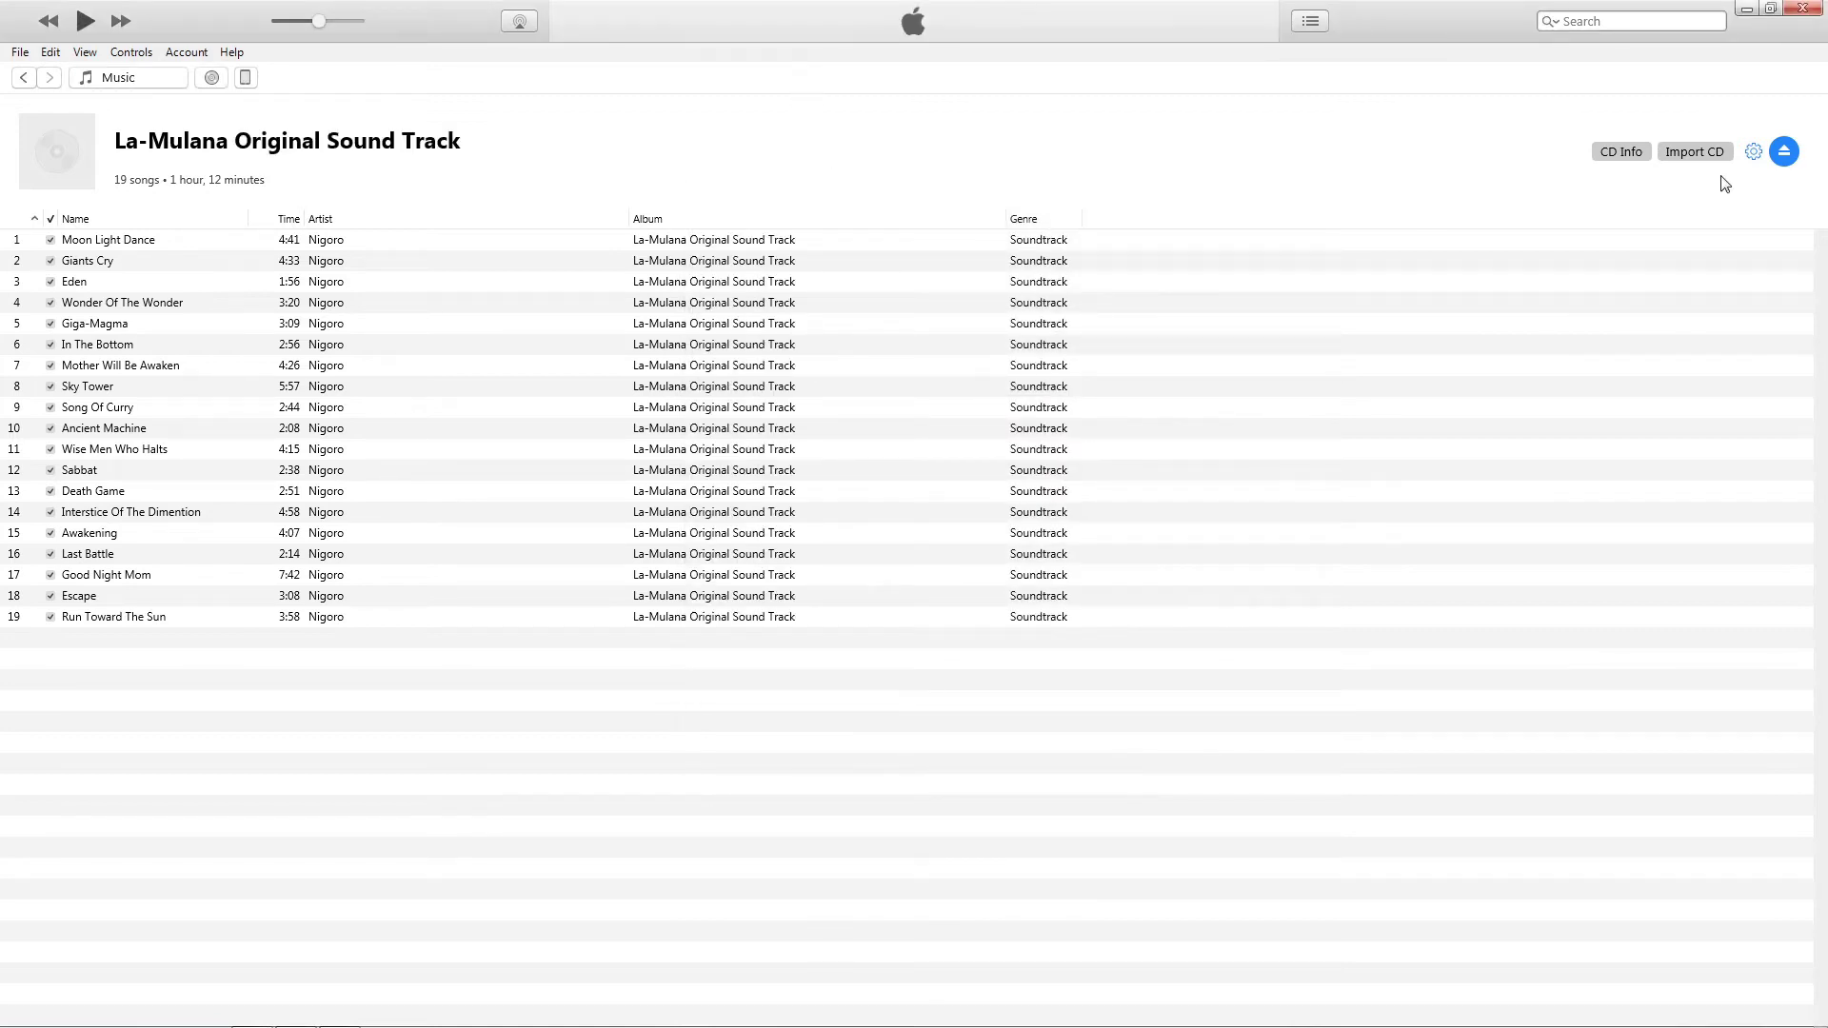
left_click(1695, 154)
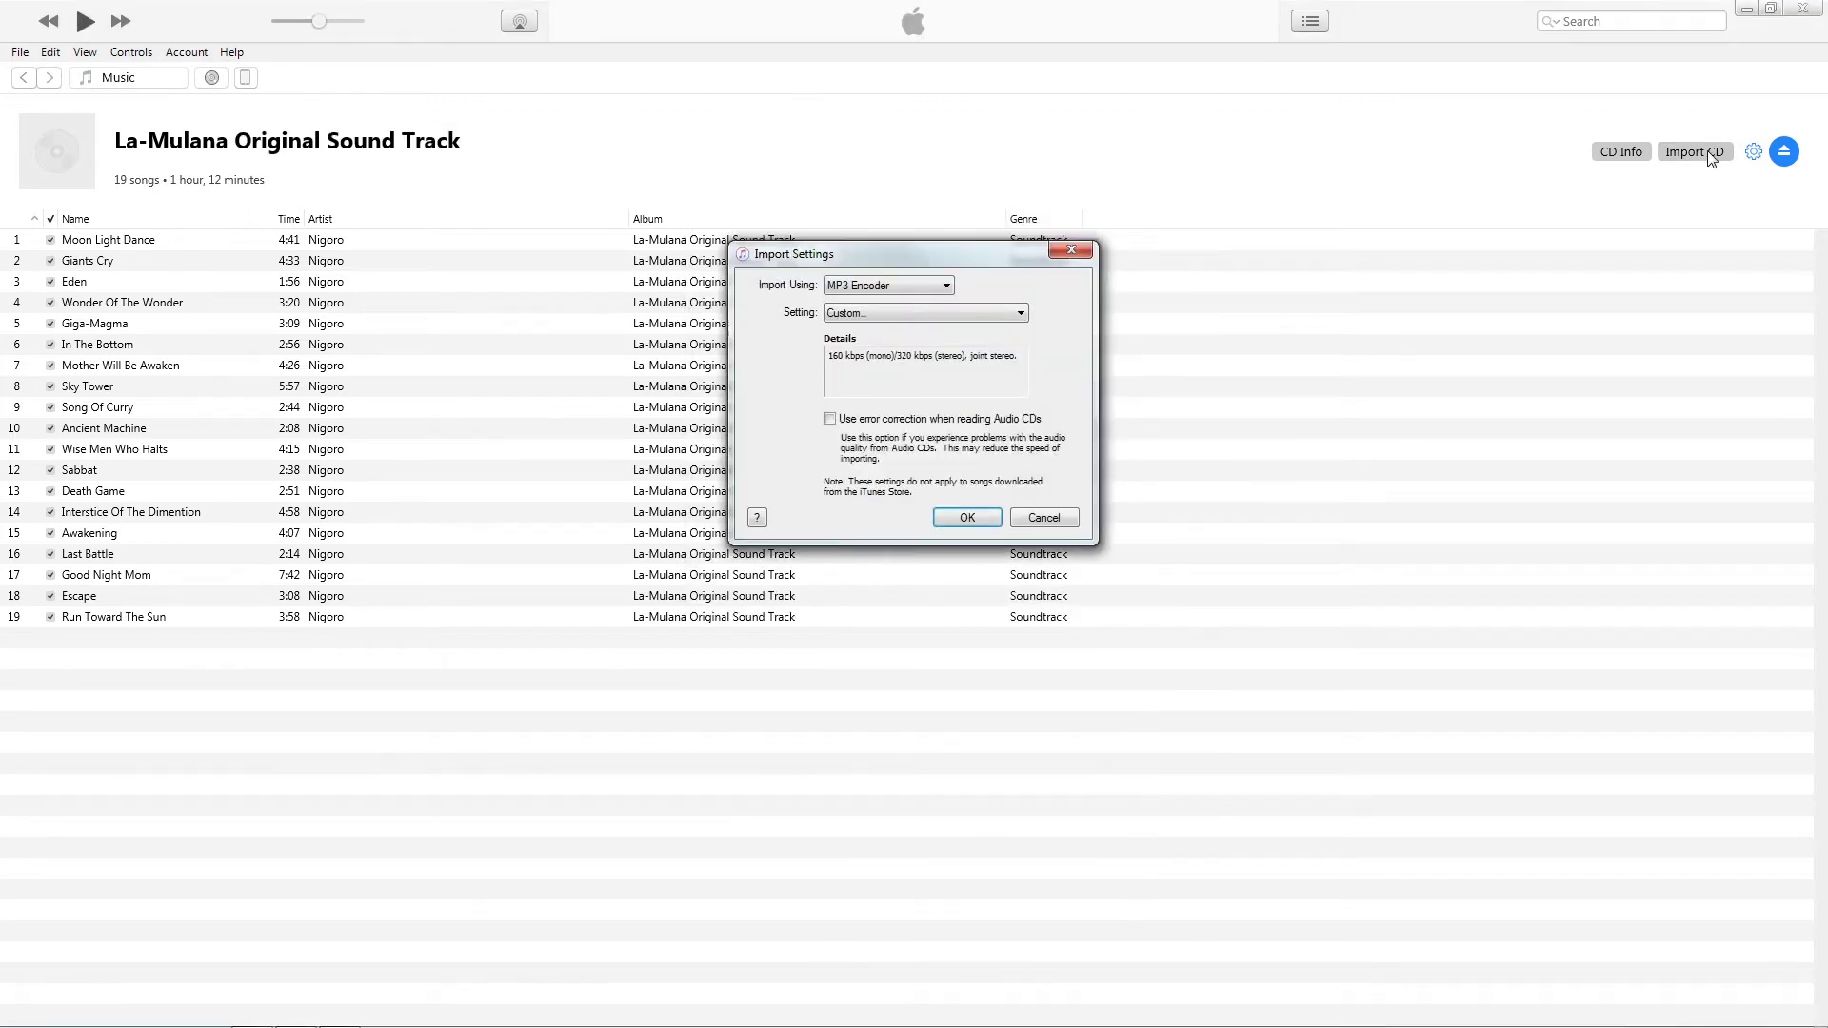
left_click(952, 524)
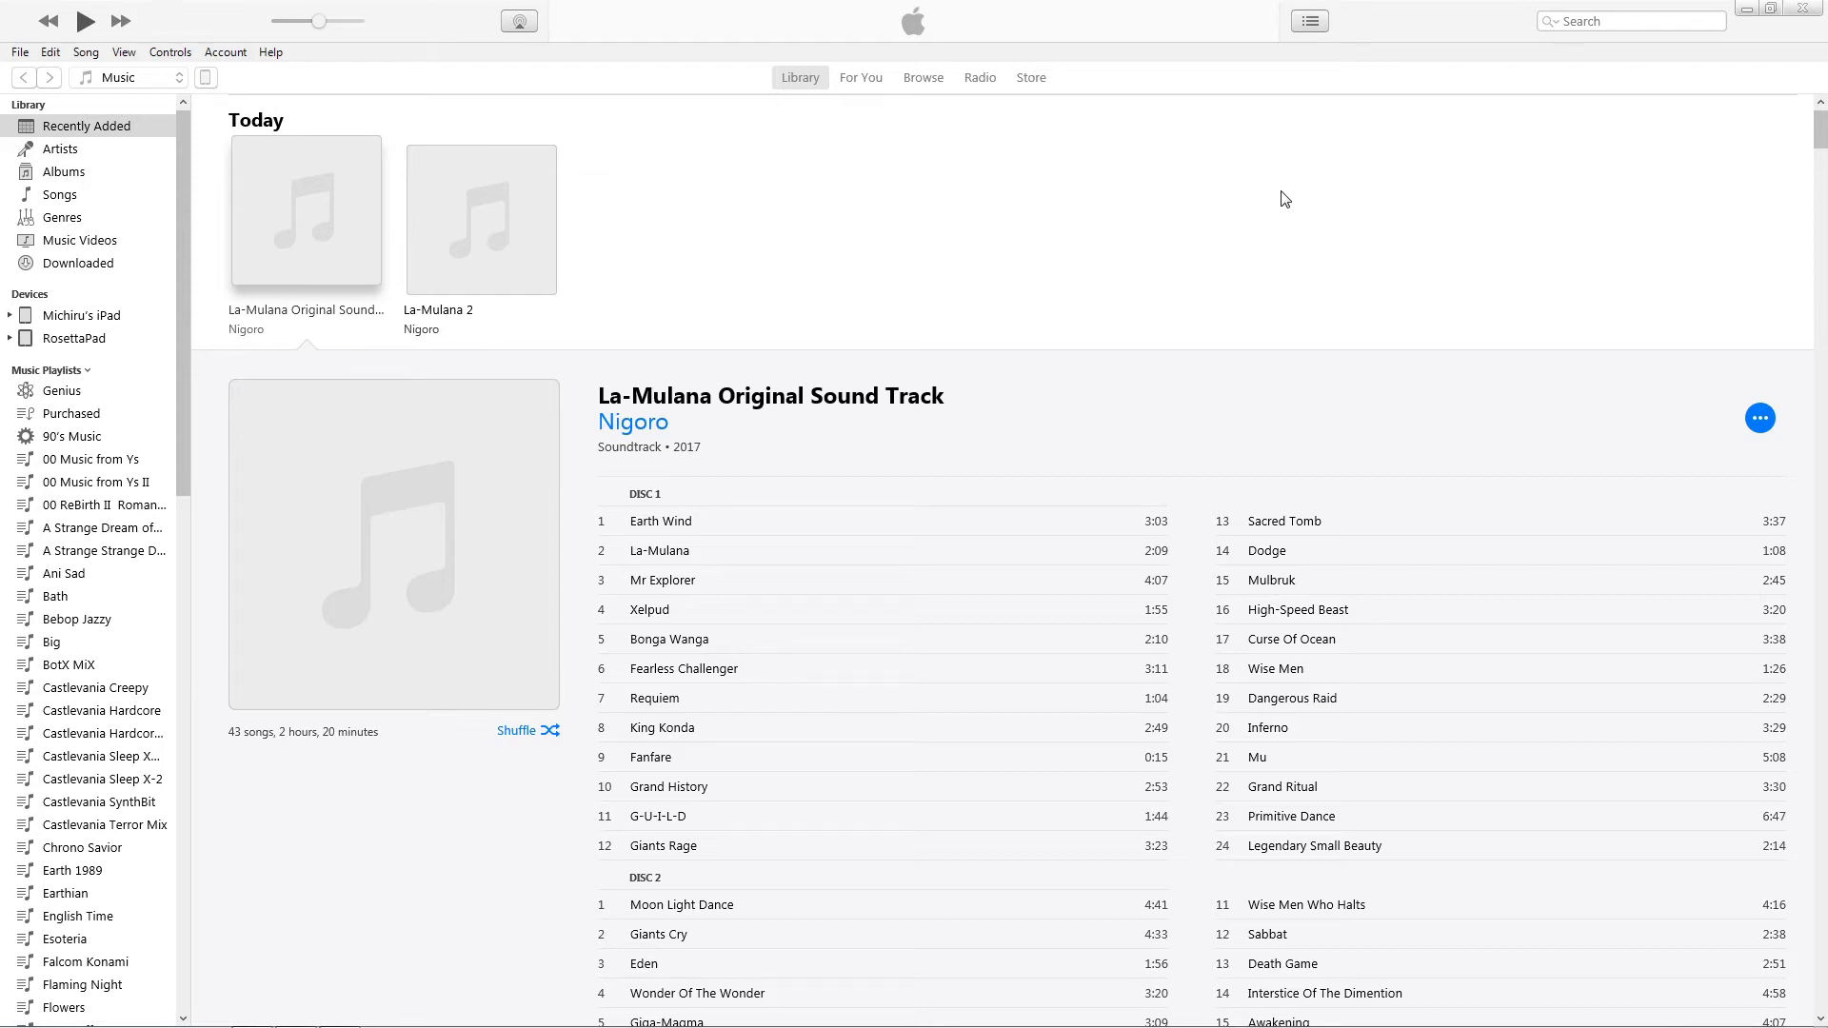
Step: Review the merged album's 43-track list, then show the Nigoro music folder in Explorer
left_click(308, 224)
left_click(330, 216)
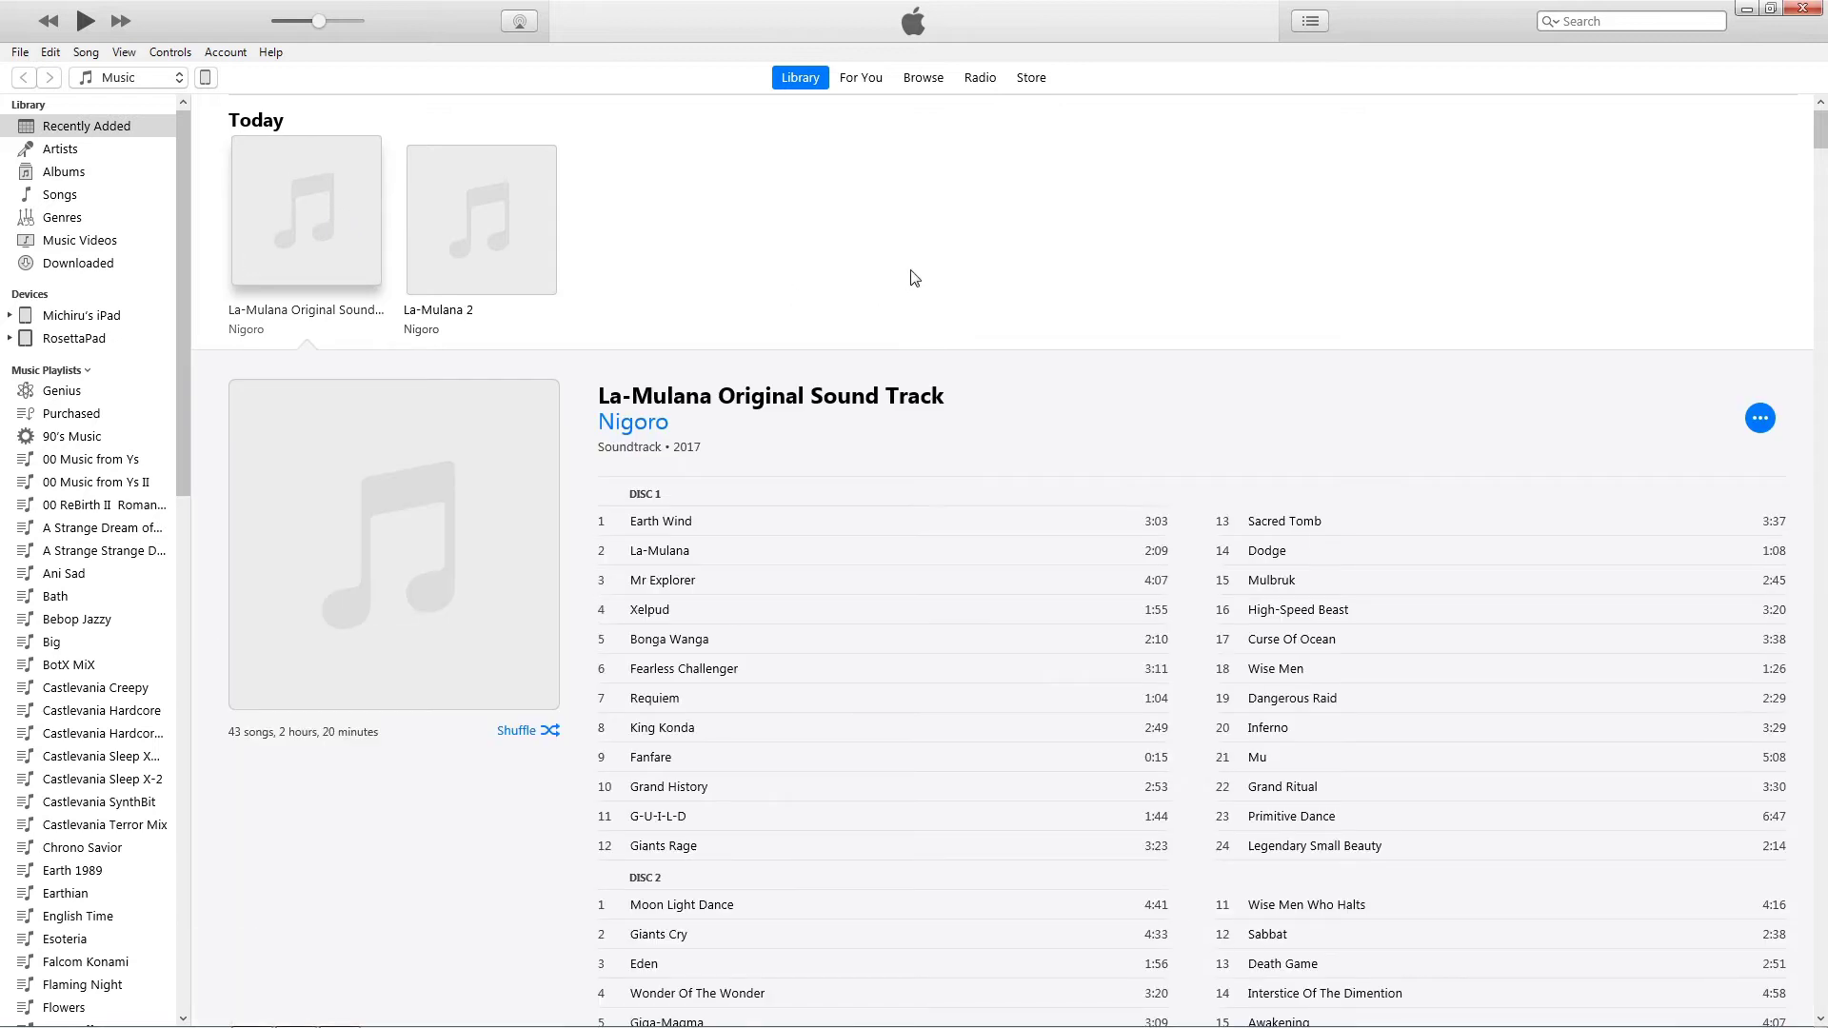
scroll(953, 249, "down", 3)
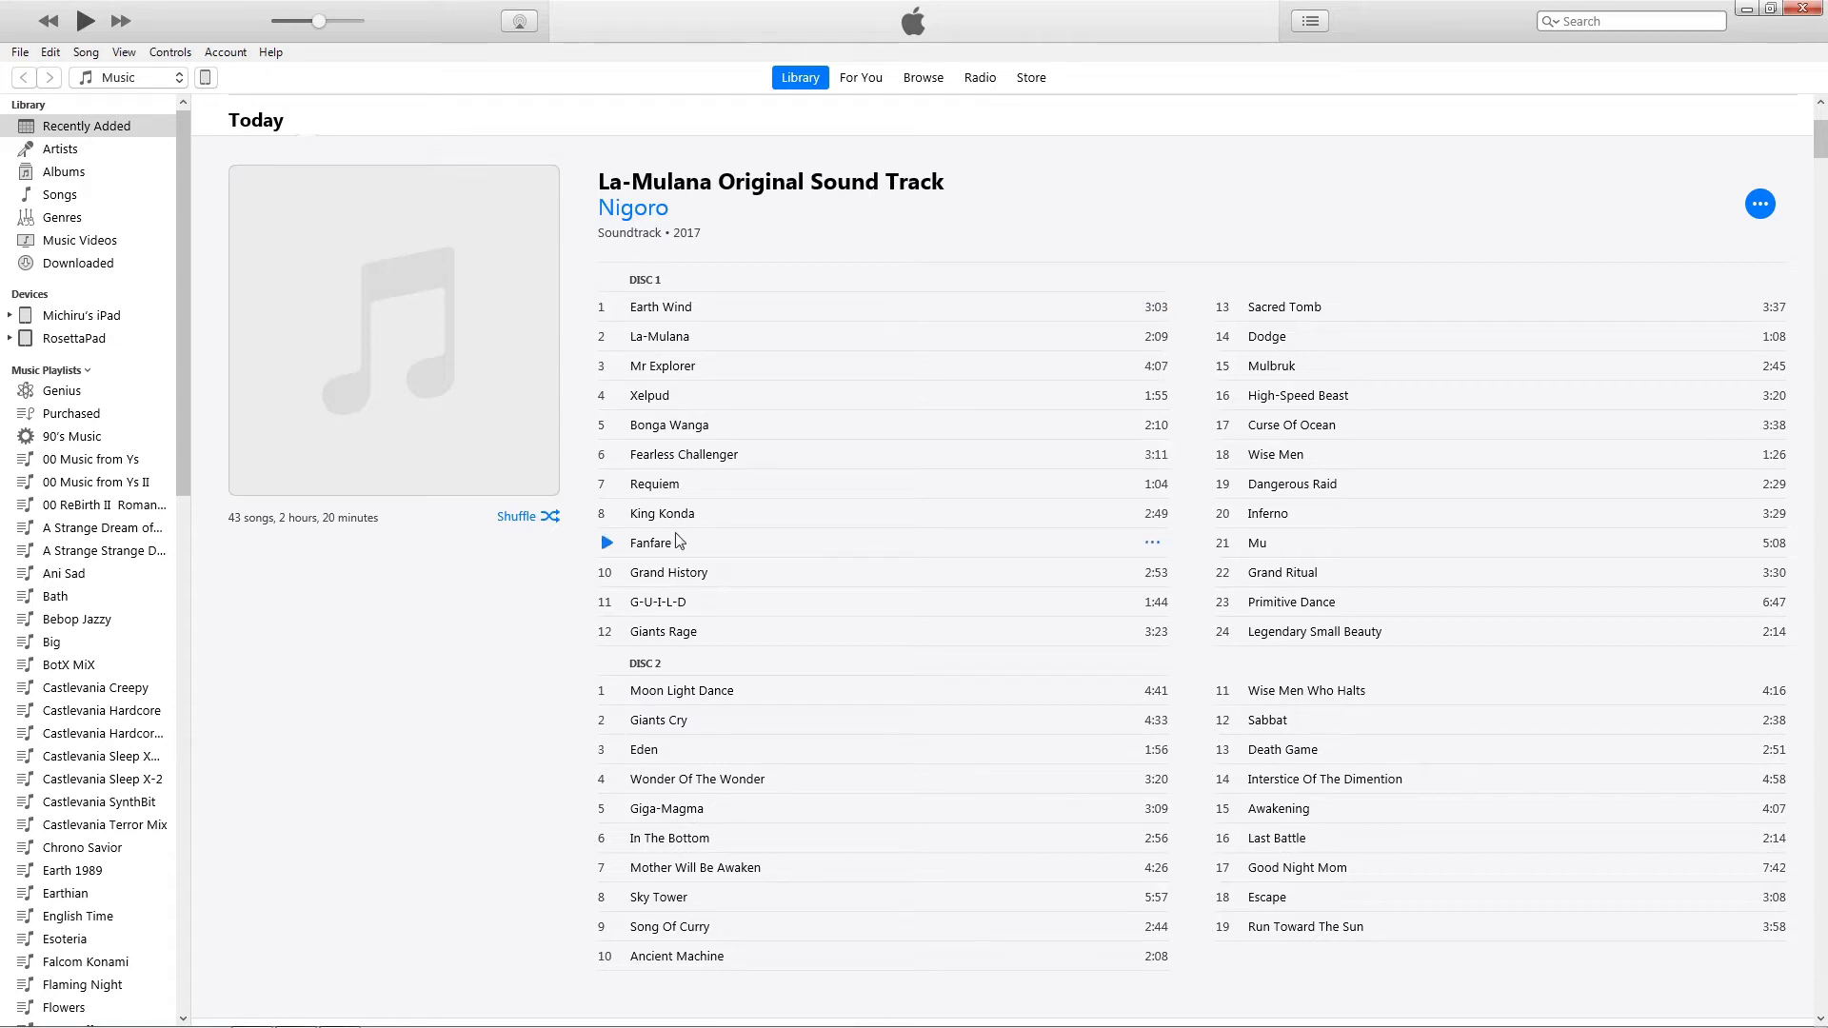
scroll(1133, 248, "up", 3)
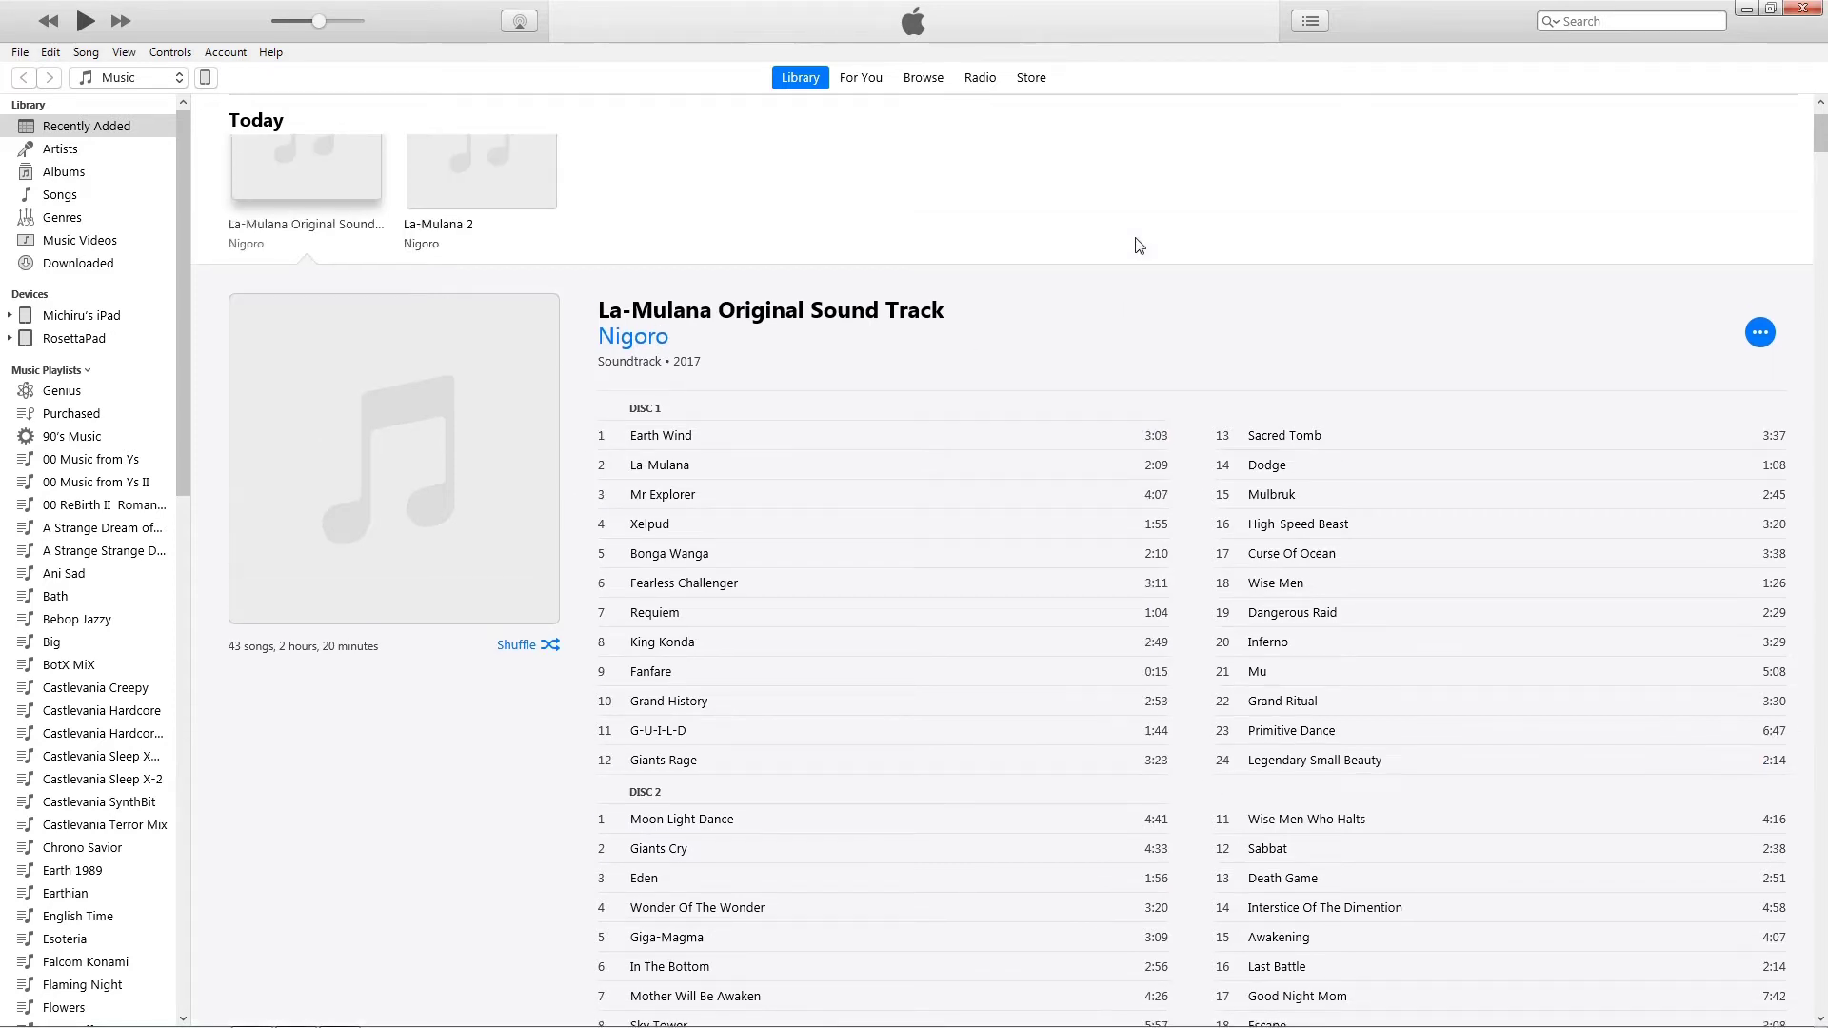
mouse_move(378, 1021)
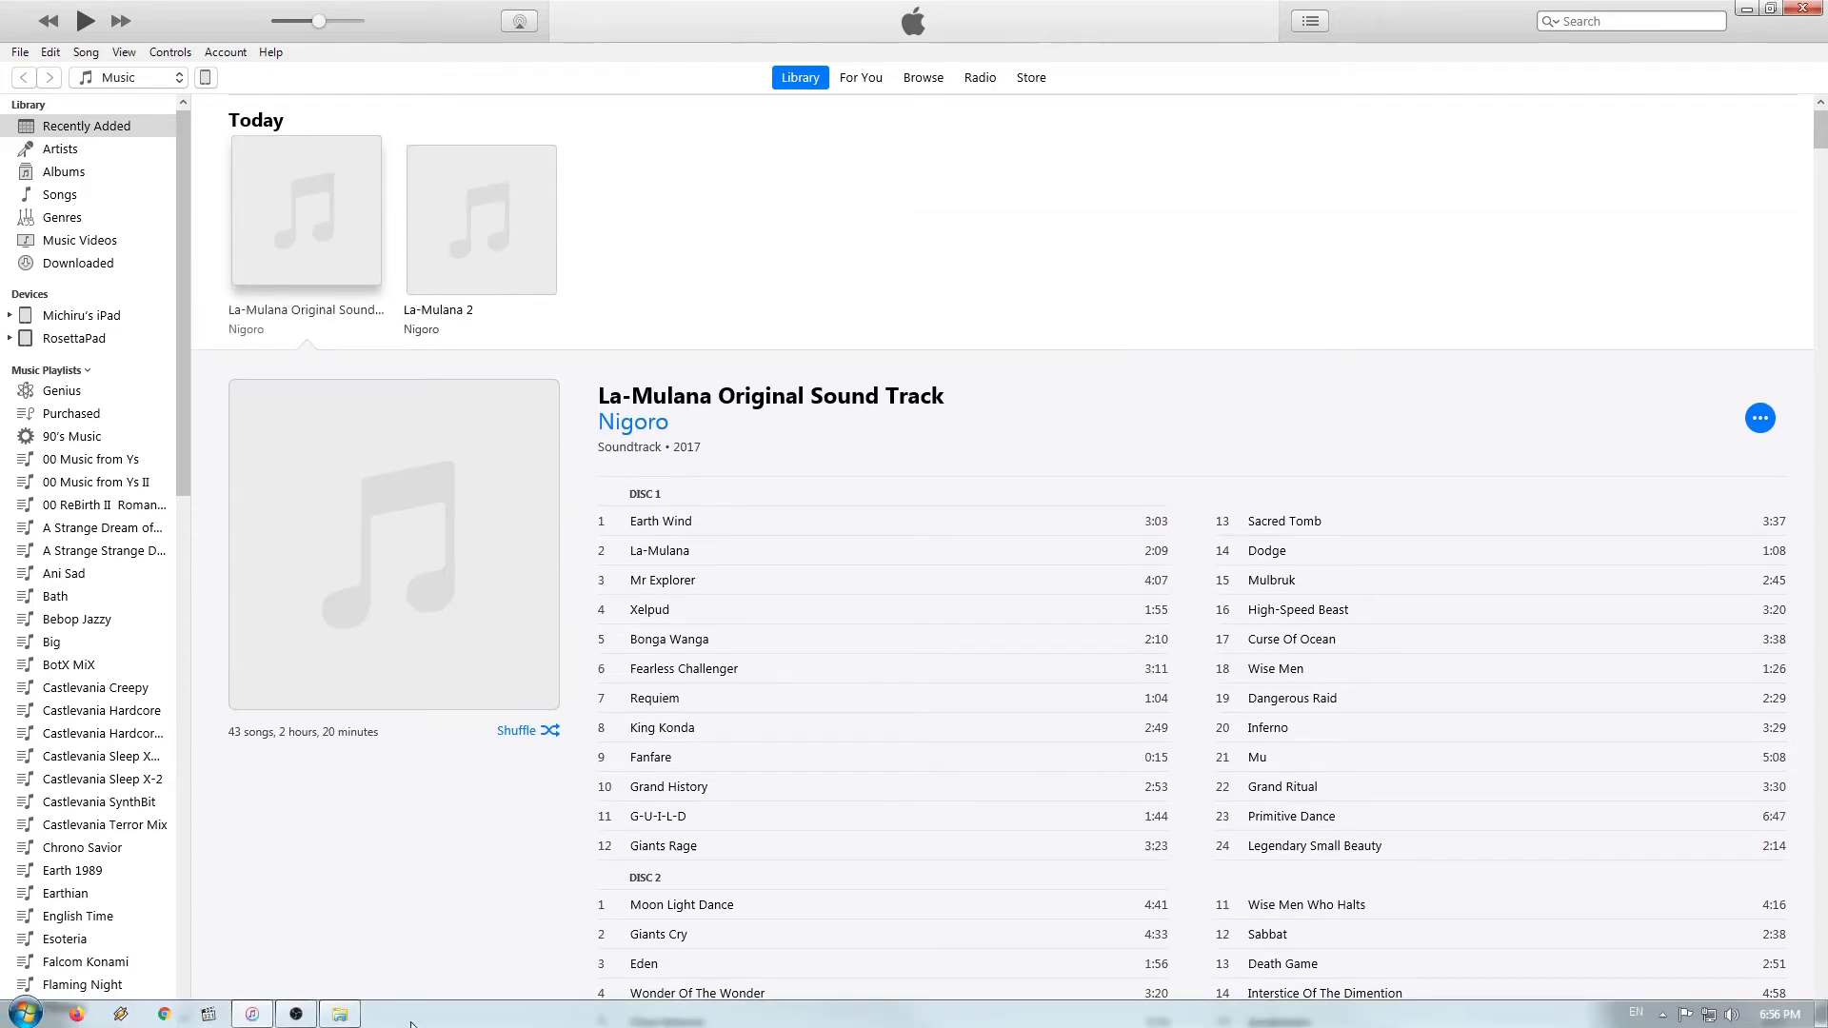
left_click(342, 1015)
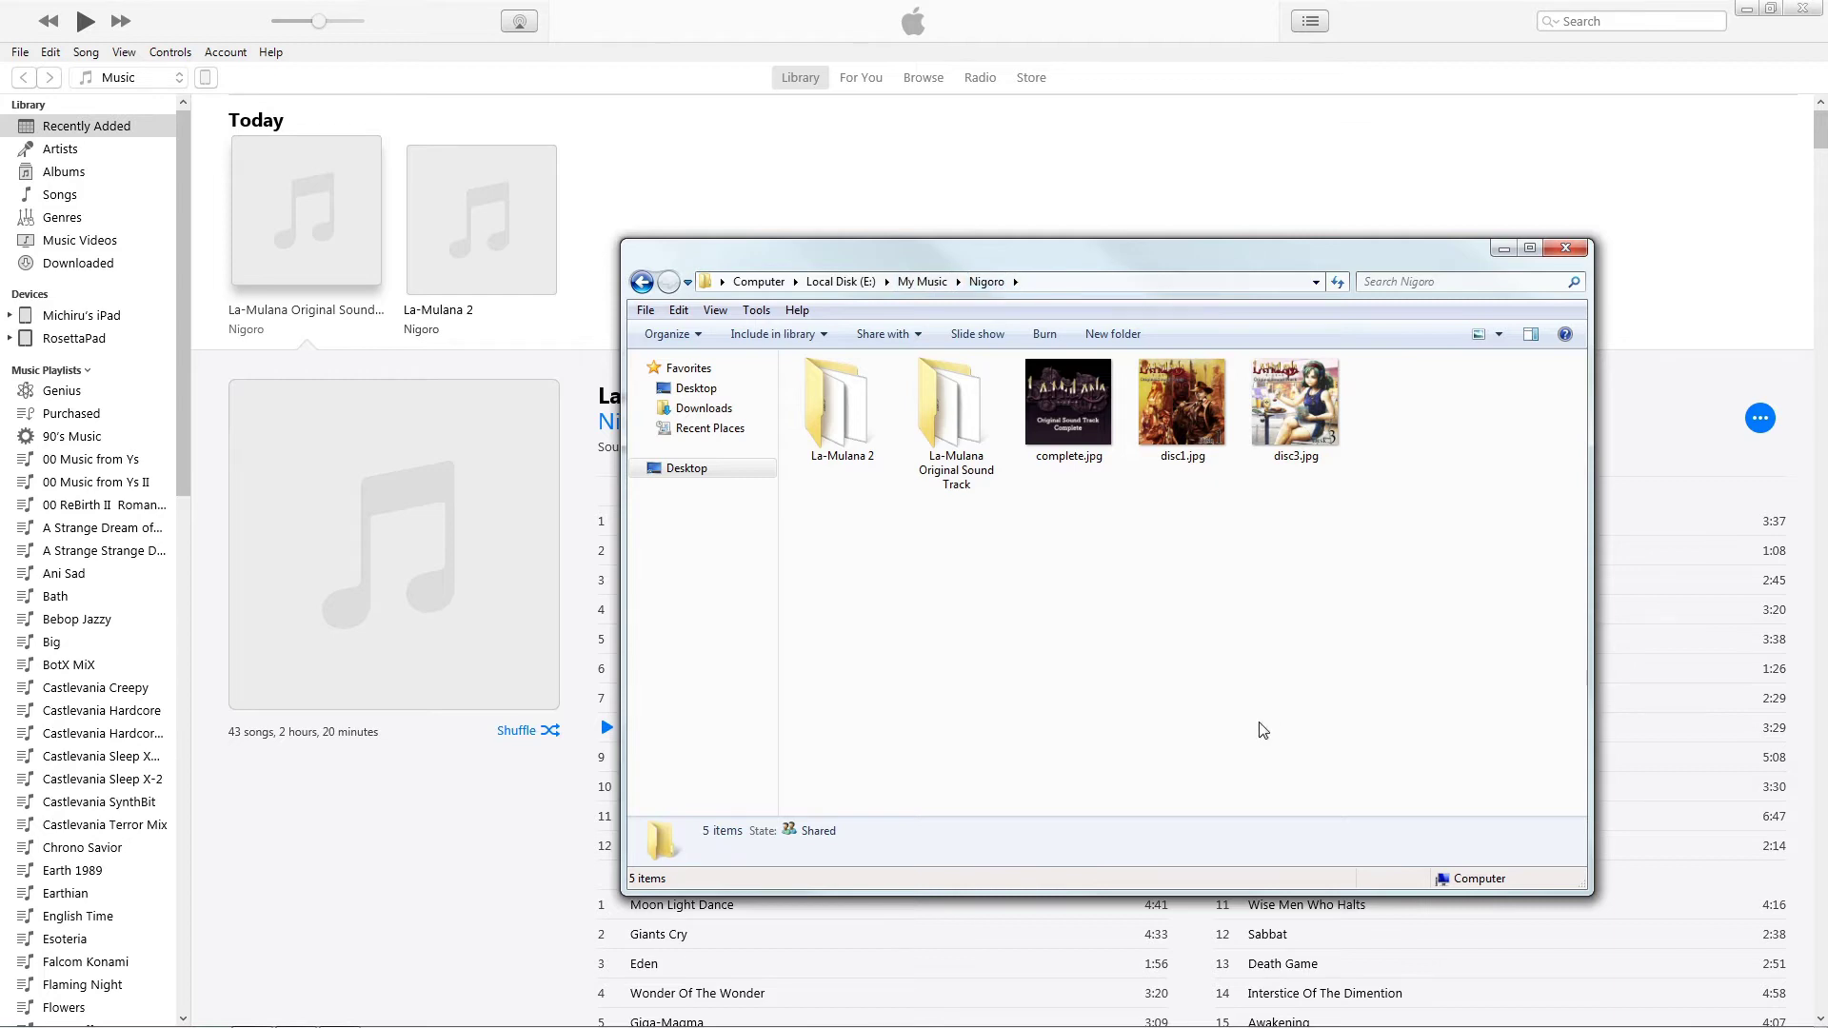
Step: Open the La-Mulana Original Sound Track folder and scroll through MP3s 1-01 to 2-19
double_click(984, 488)
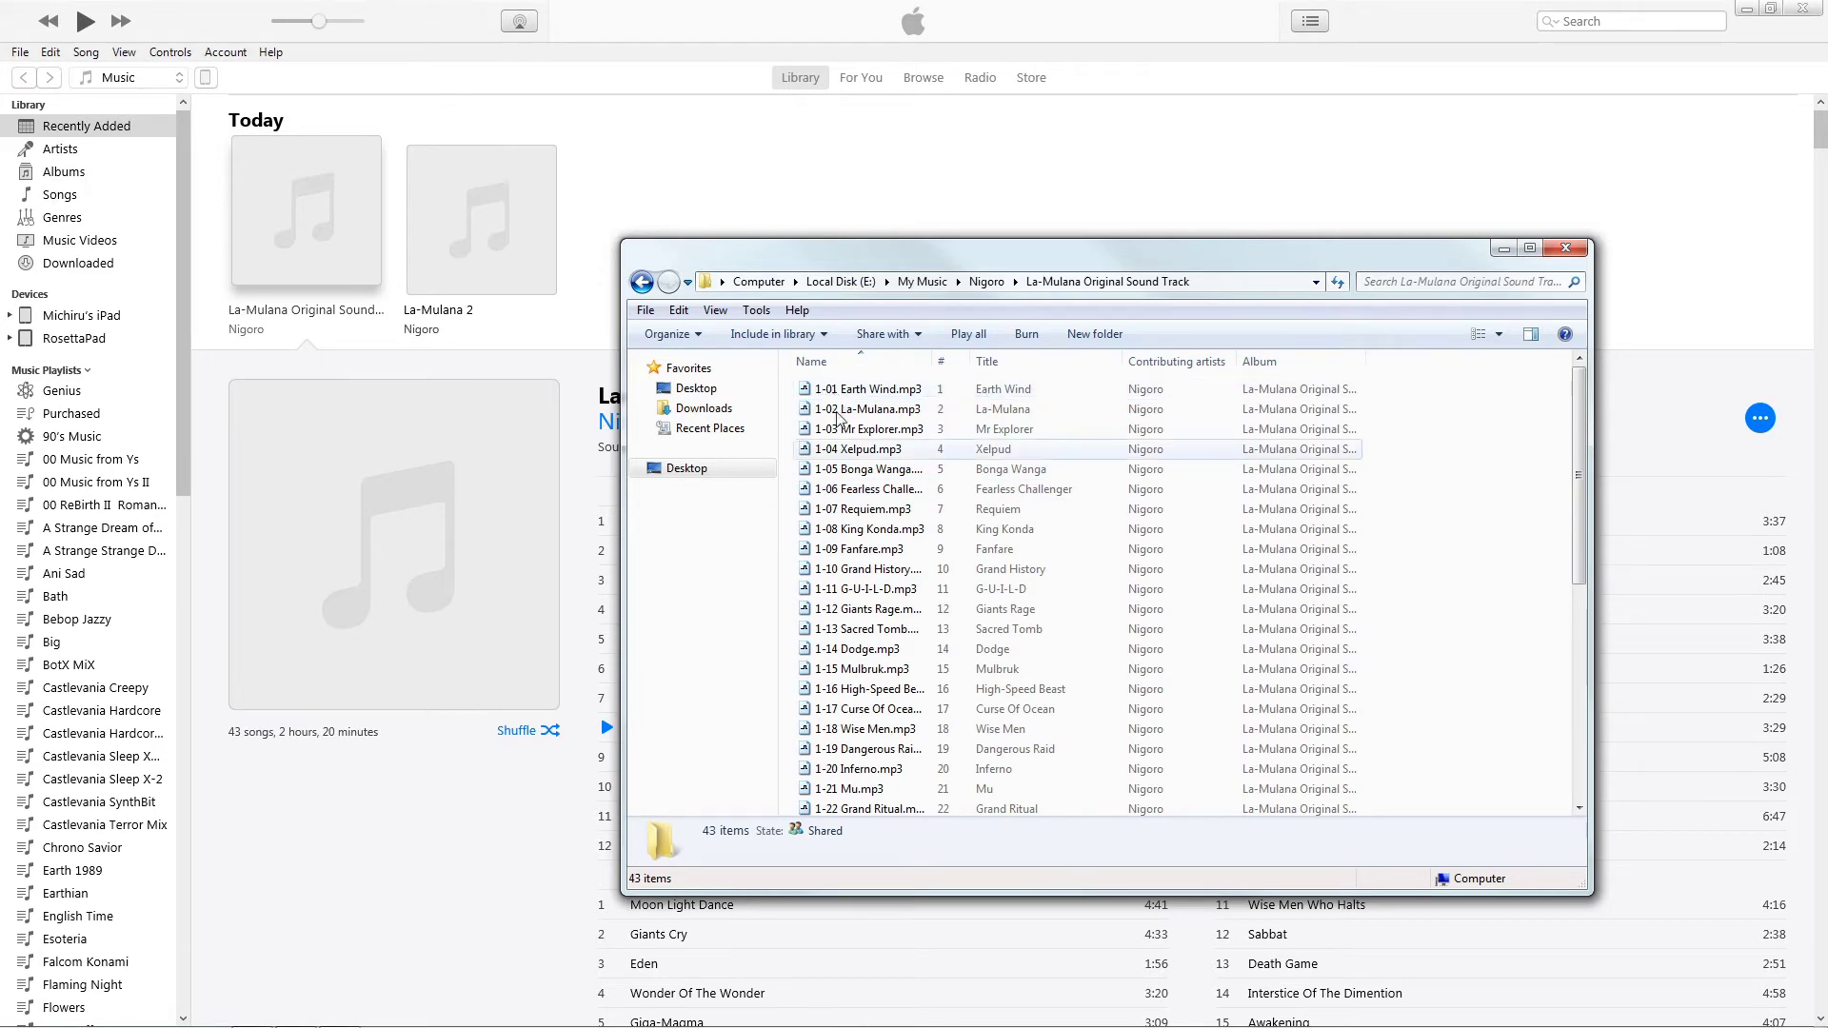
scroll(836, 397, "down", 5)
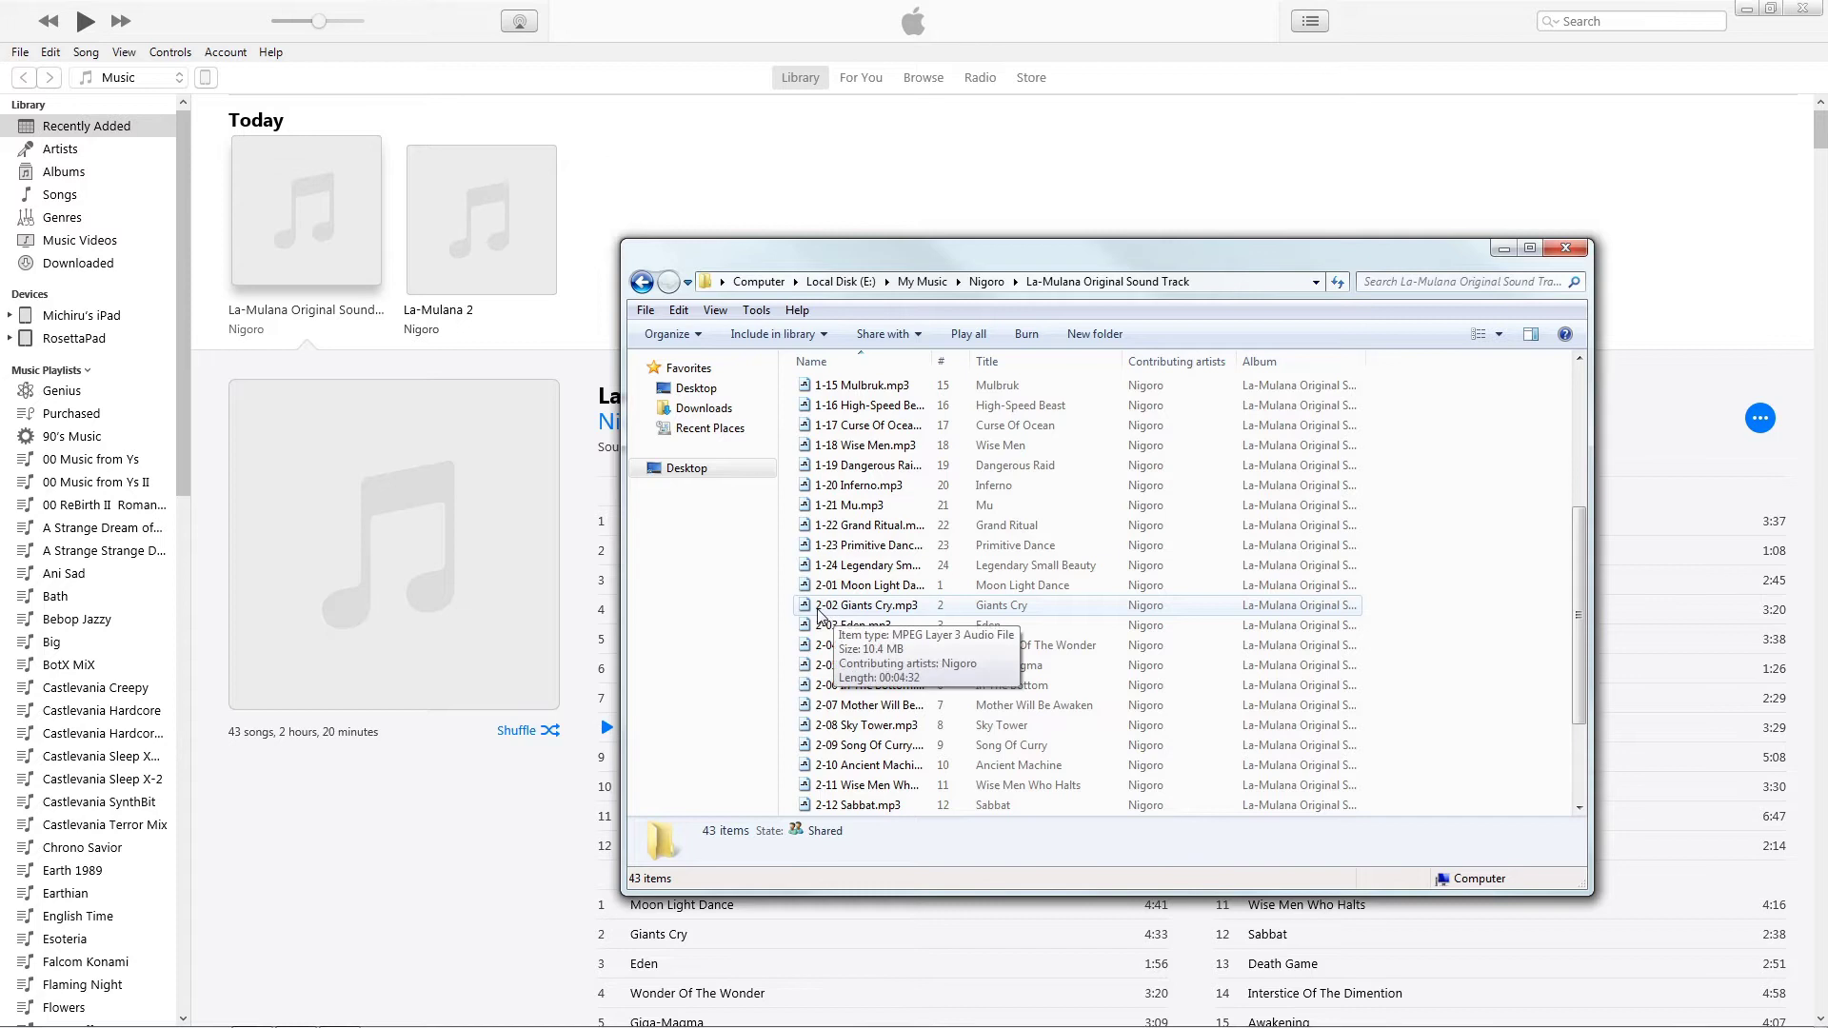
scroll(1480, 625, "down", 2)
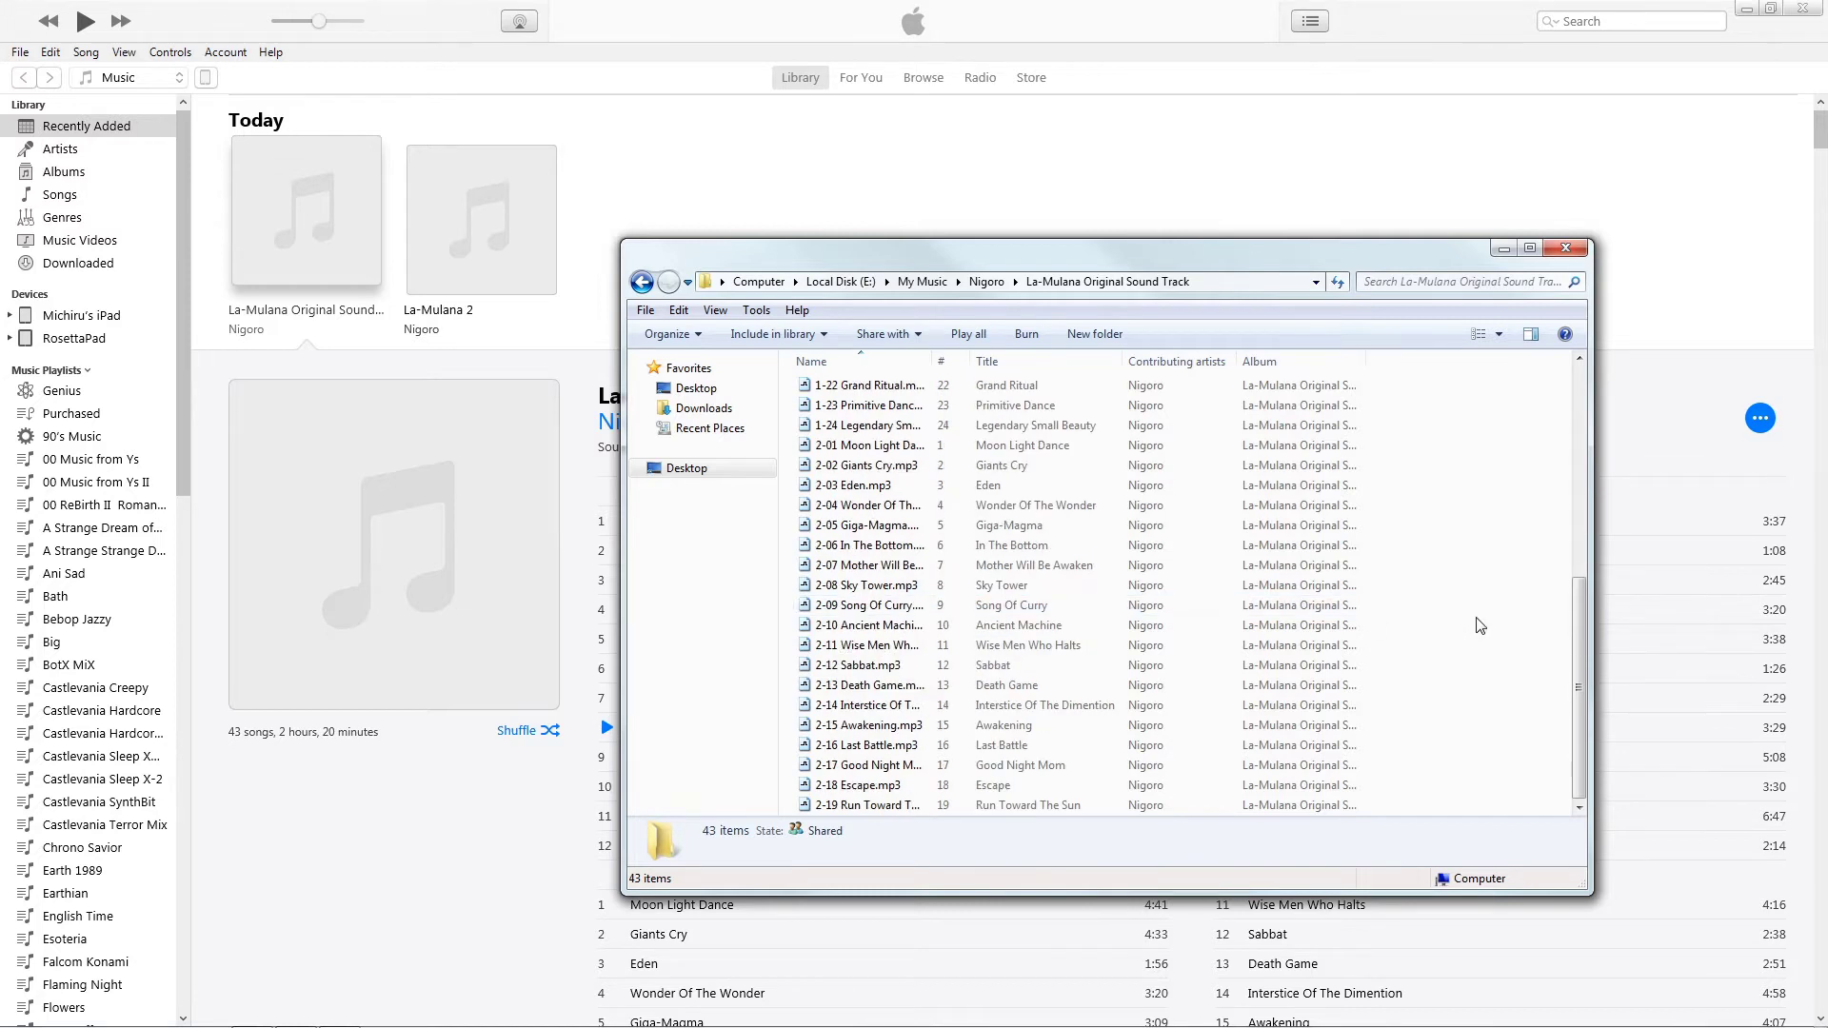
scroll(1480, 625, "up", 7)
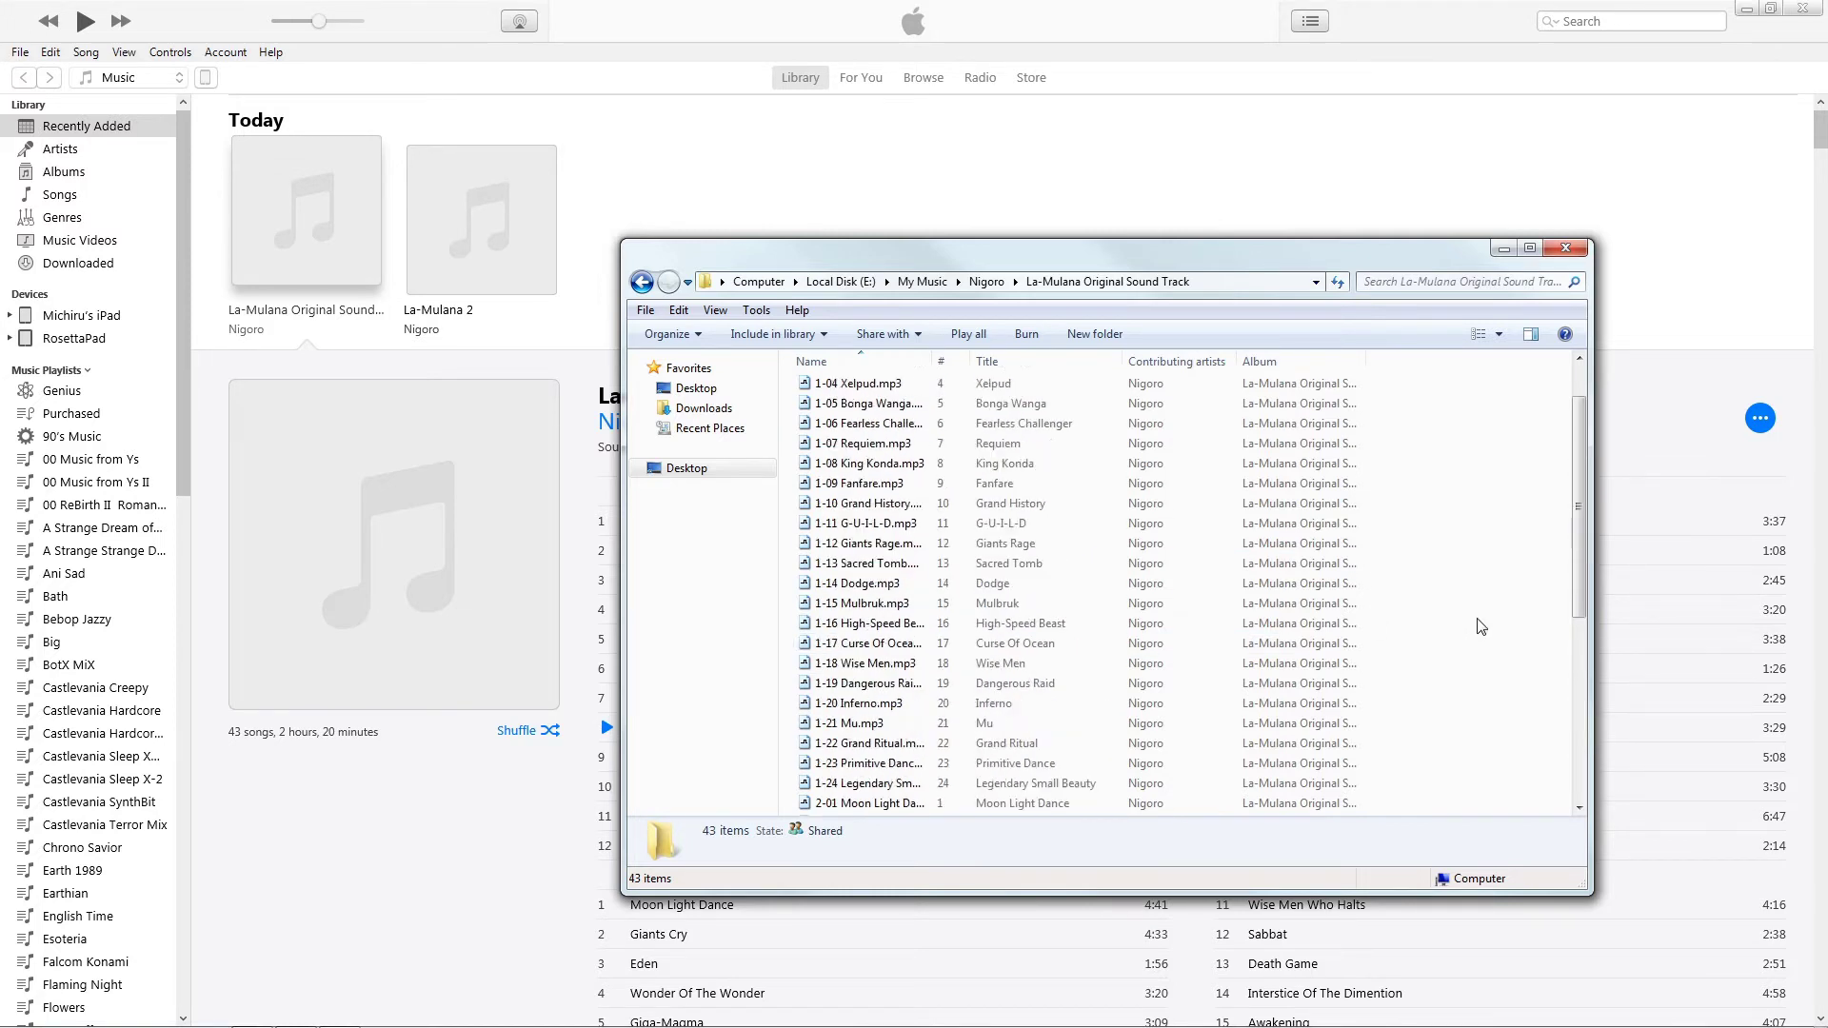